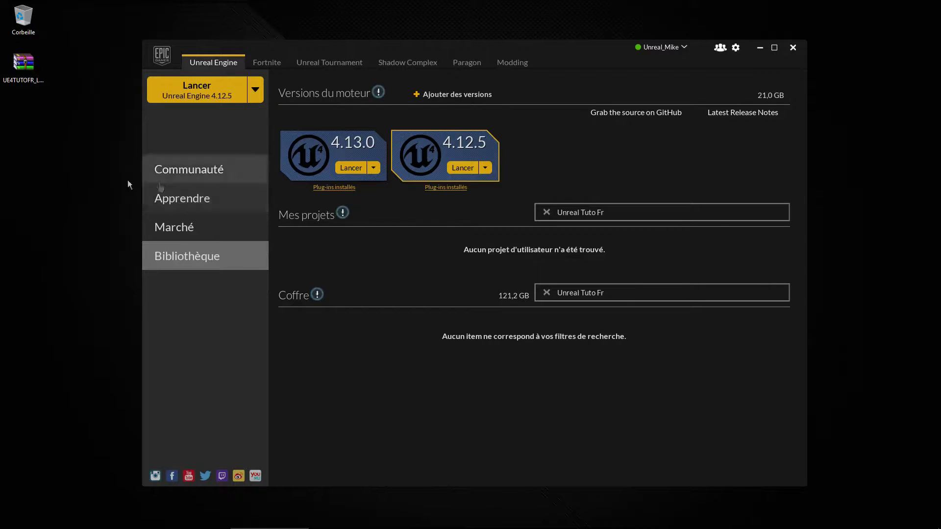
Step: Launch Unreal Engine 4.12.5 from the launcher and start a new project
left_click(101, 165)
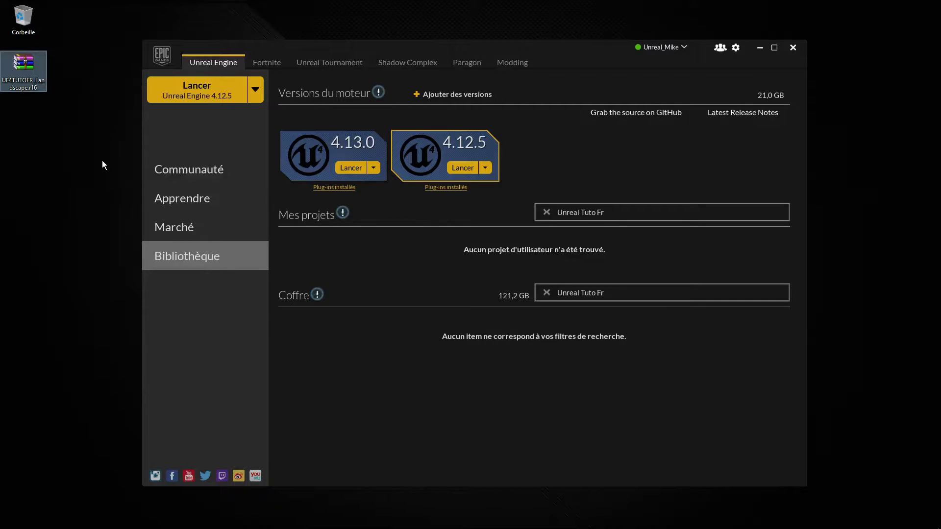
left_click(559, 153)
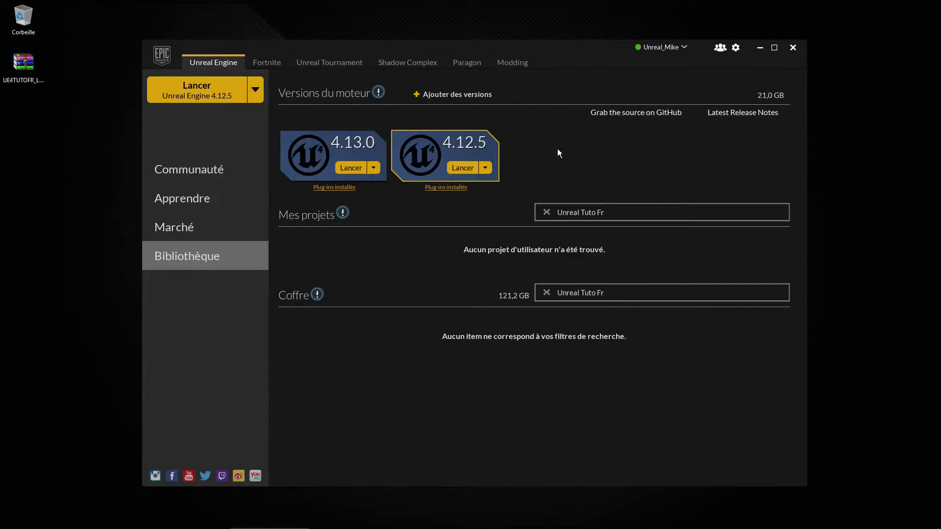
left_click(463, 168)
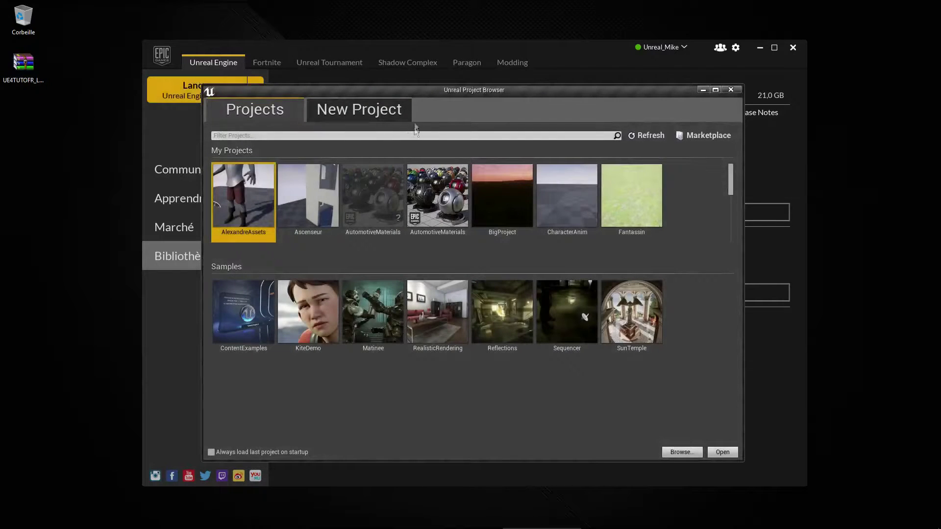
left_click(399, 116)
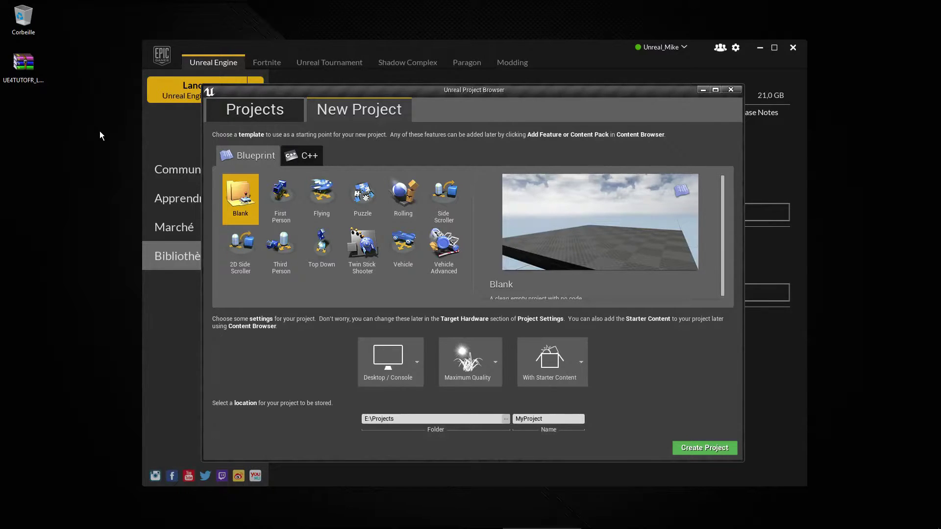
Step: Create a Blueprint Blank project 'AutoLand' with Desktop/Console, Maximum Quality and Starter Content
key("ctrl+a")
left_click(562, 381)
left_click(610, 392)
left_click(400, 366)
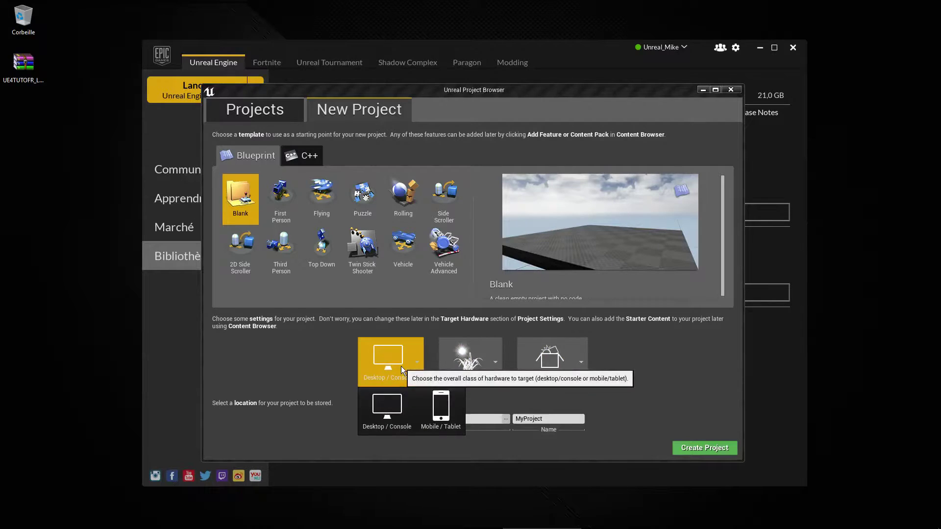
left_click(380, 406)
left_click(452, 368)
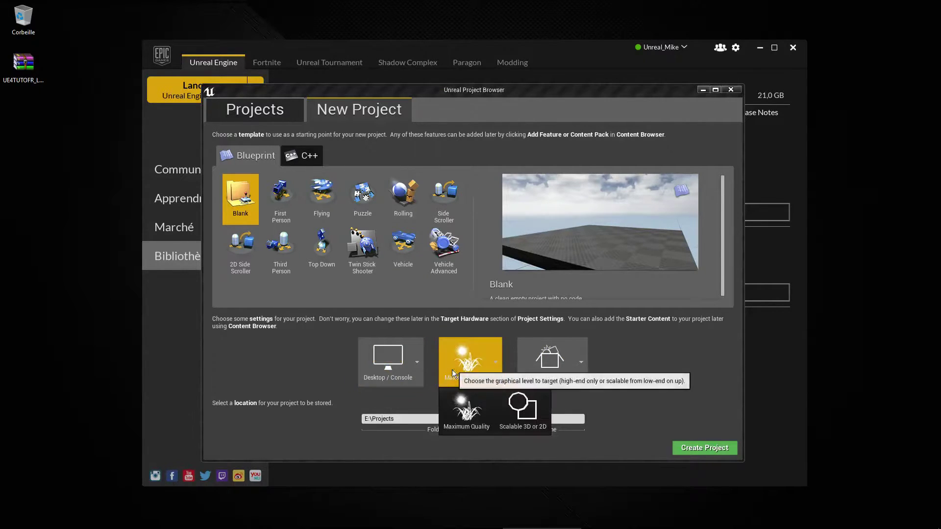
left_click(463, 411)
double_click(548, 419)
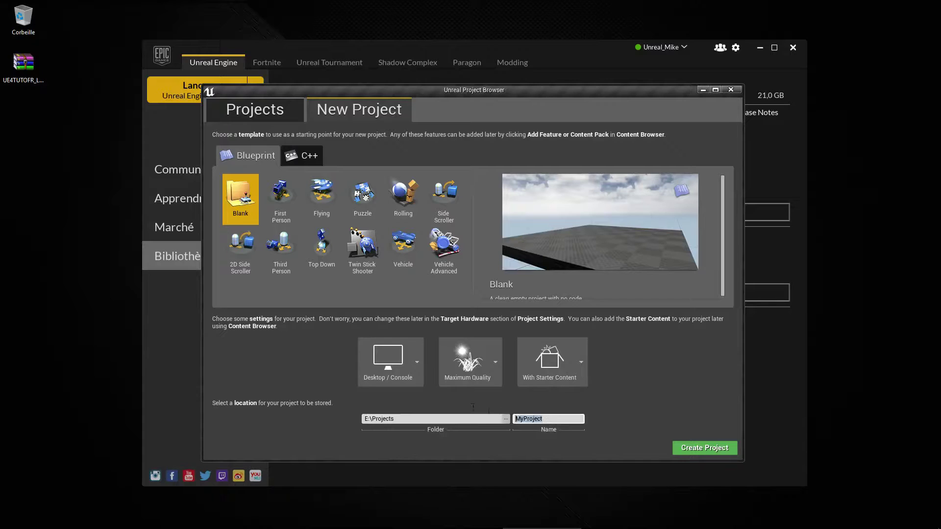
type("AutoLand")
left_click(591, 395)
left_click(689, 451)
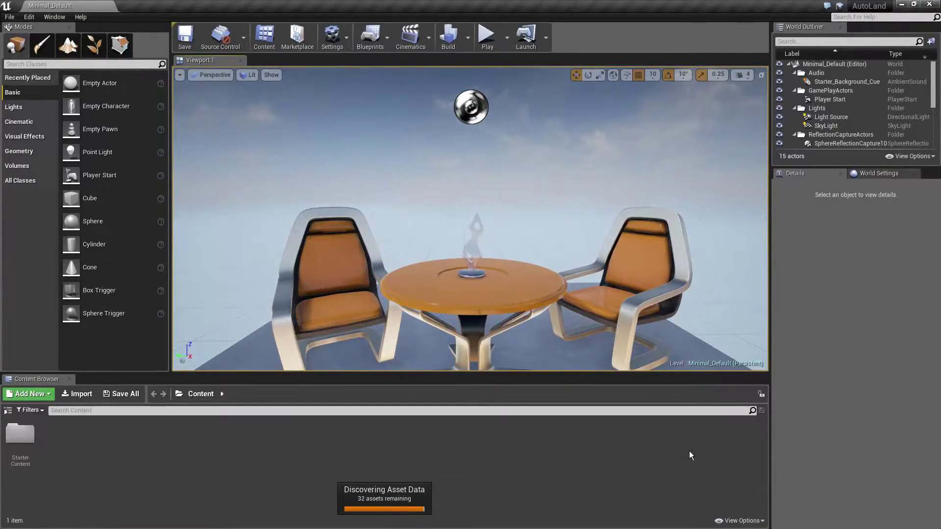
Step: Zoom the viewport back out over the table-and-chairs scene and open the File menu
scroll(516, 288, "down", 5)
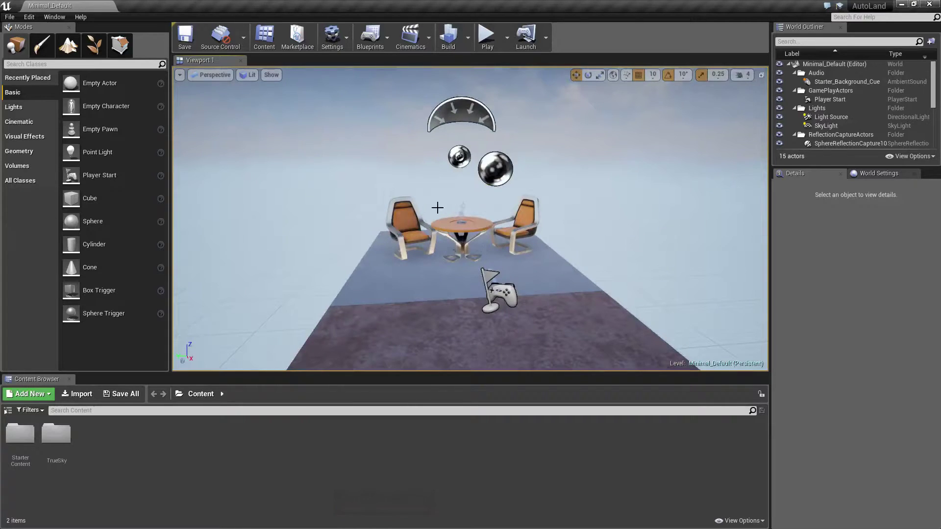
left_click(11, 17)
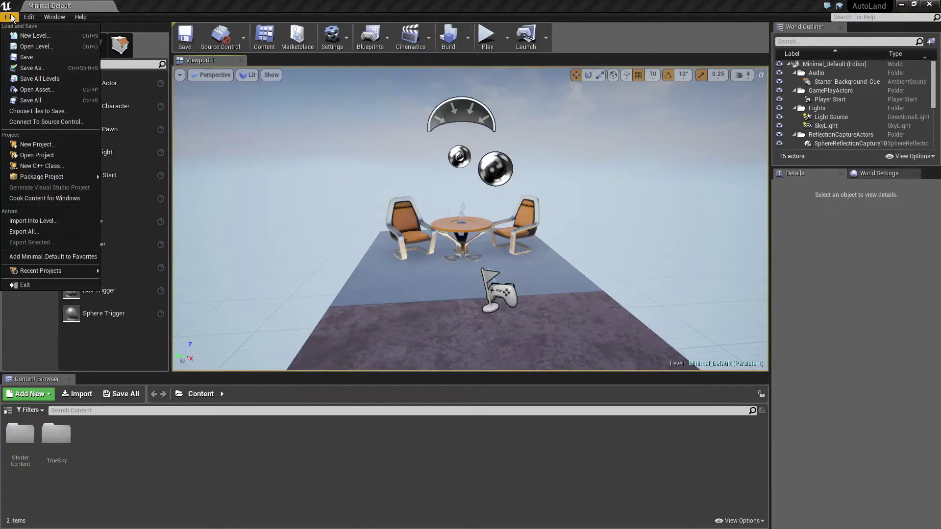
Step: Create a new Default level and move its Player Start 30 cm along Y
left_click(25, 37)
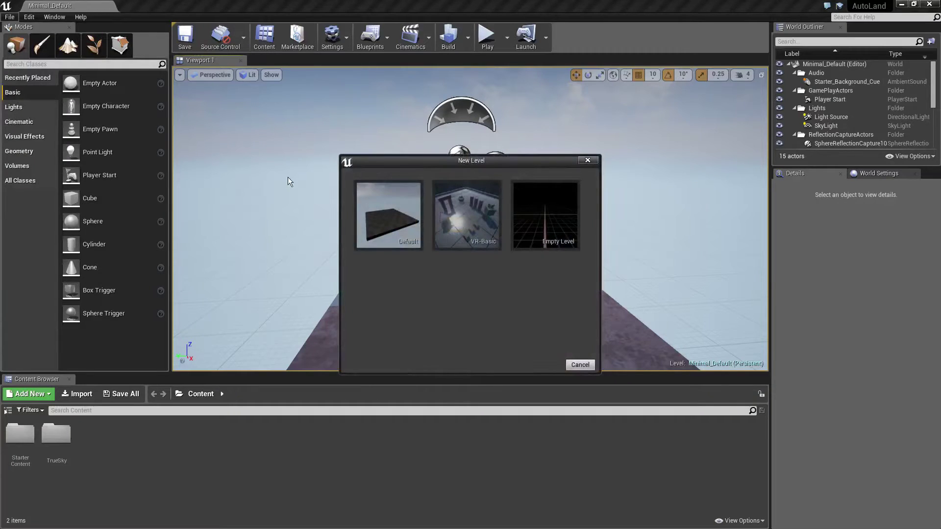
left_click(401, 230)
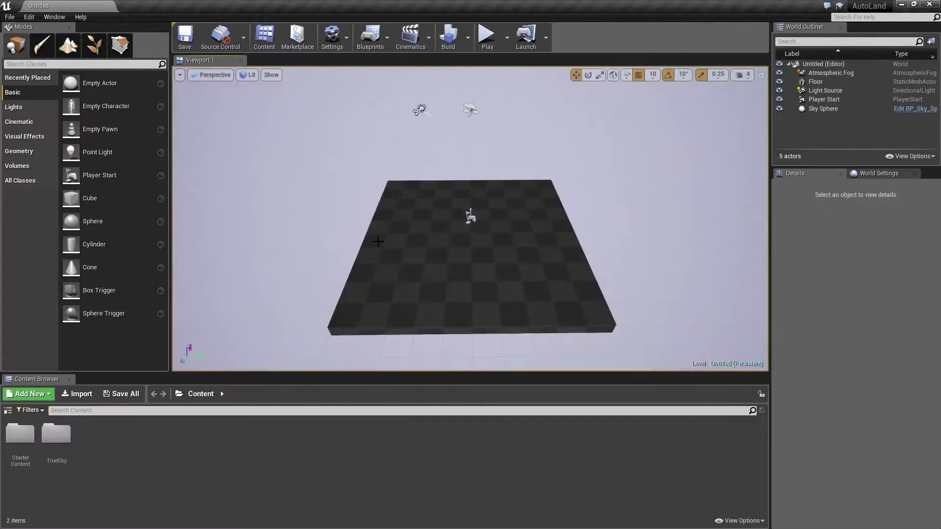
scroll(467, 234, "up", 2)
left_click(466, 234)
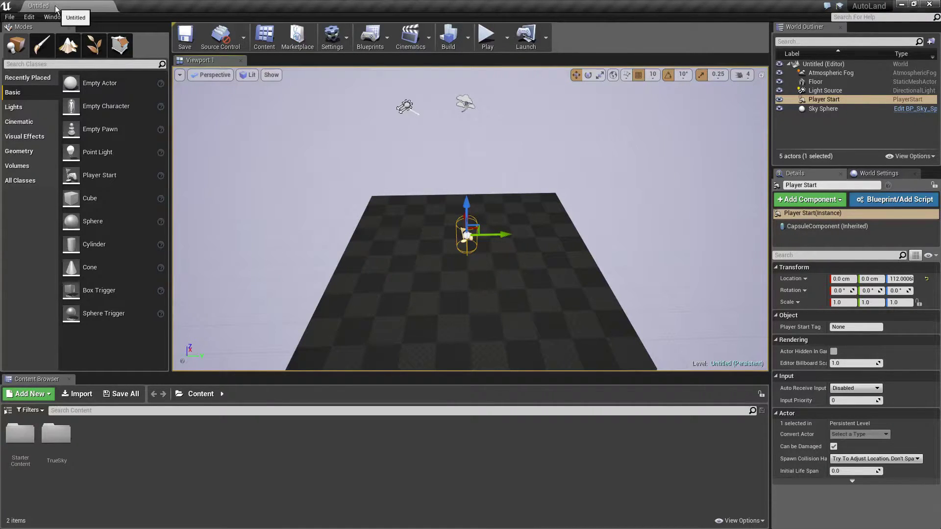
left_click_drag(502, 236, 511, 237)
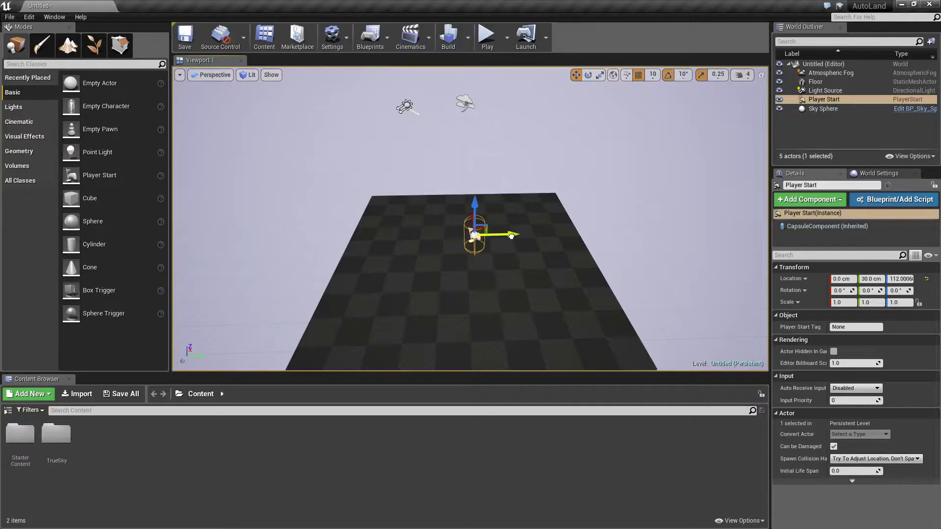
left_click(325, 197)
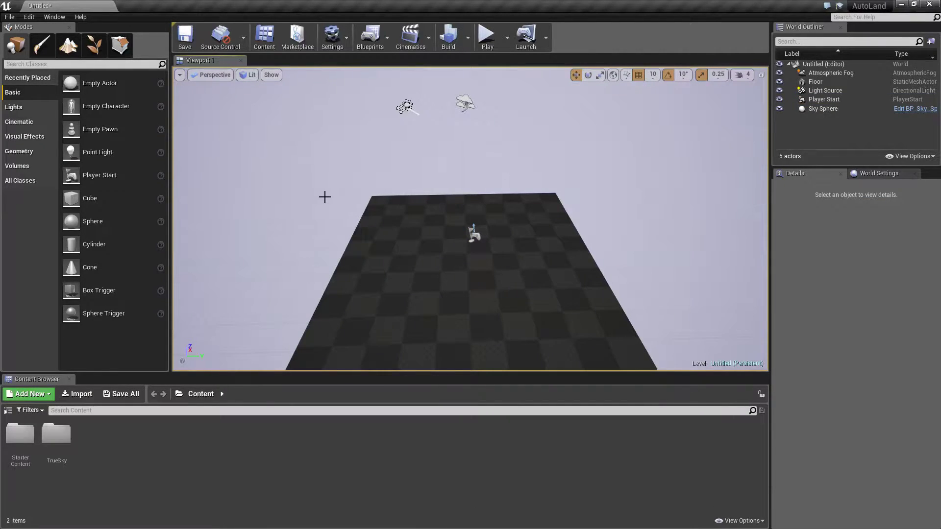
Step: Save the level as MatFactory in Content
key("ctrl+s")
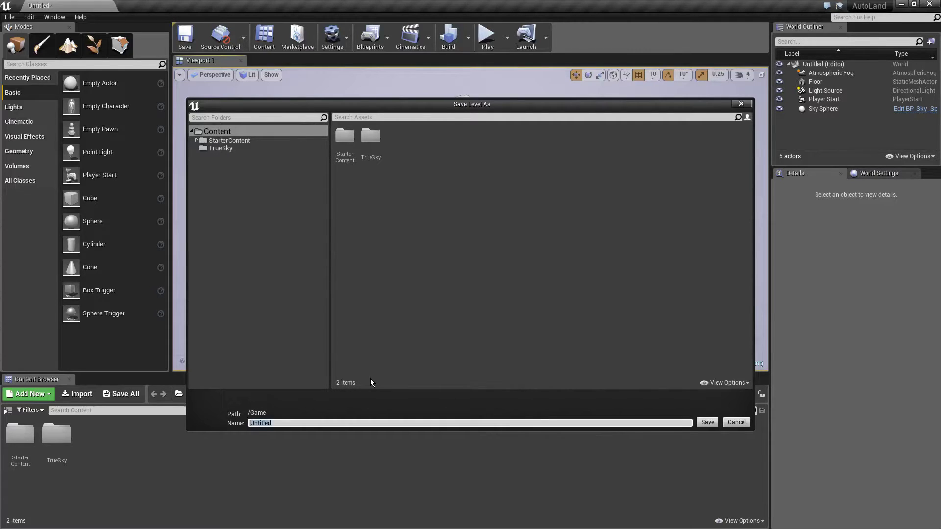
type("MaltFacto")
type("ry")
key("Return")
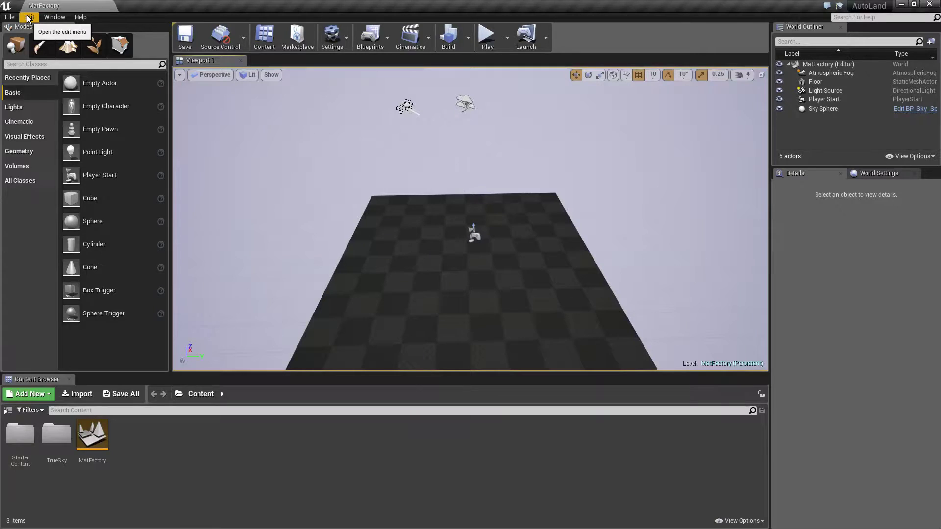
Step: In Project Settings > Maps & Modes, set Editor Startup Map and Game Default Map to MatFactory
left_click(54, 17)
left_click(29, 17)
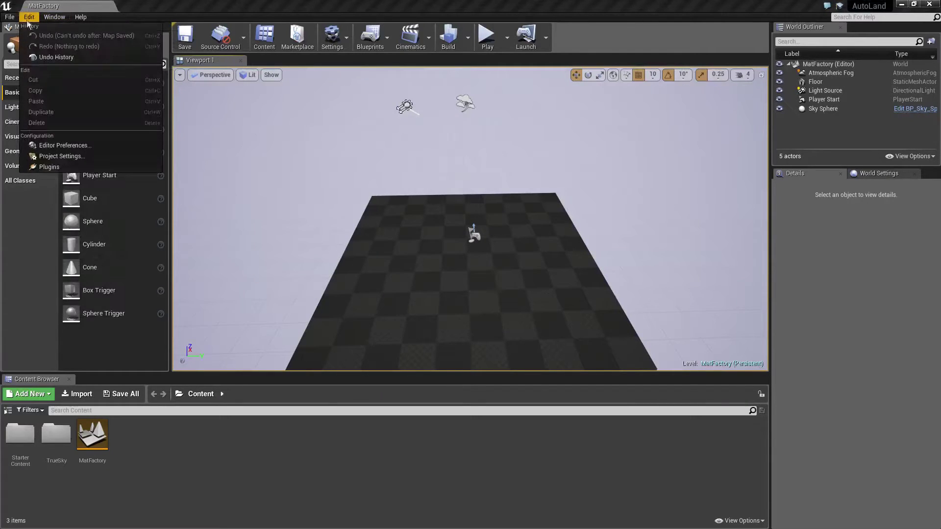
left_click(55, 151)
left_click(197, 73)
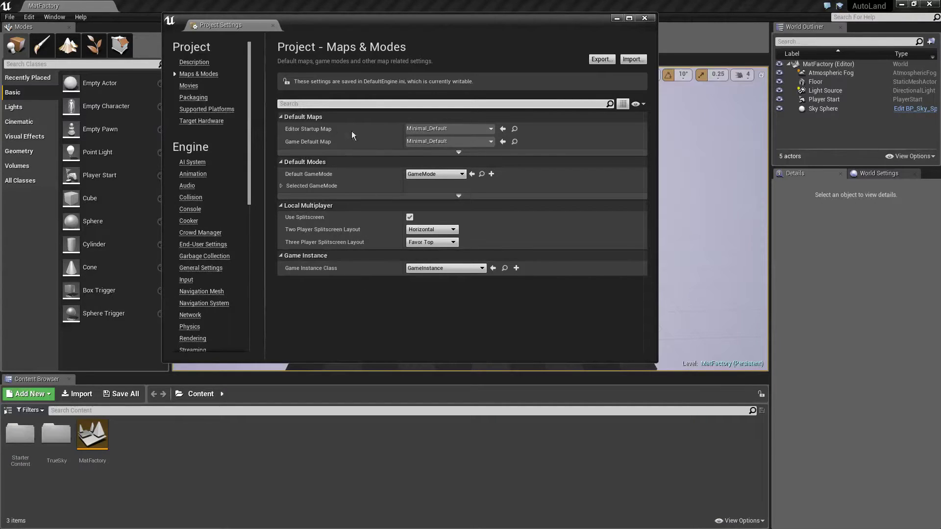
left_click(419, 133)
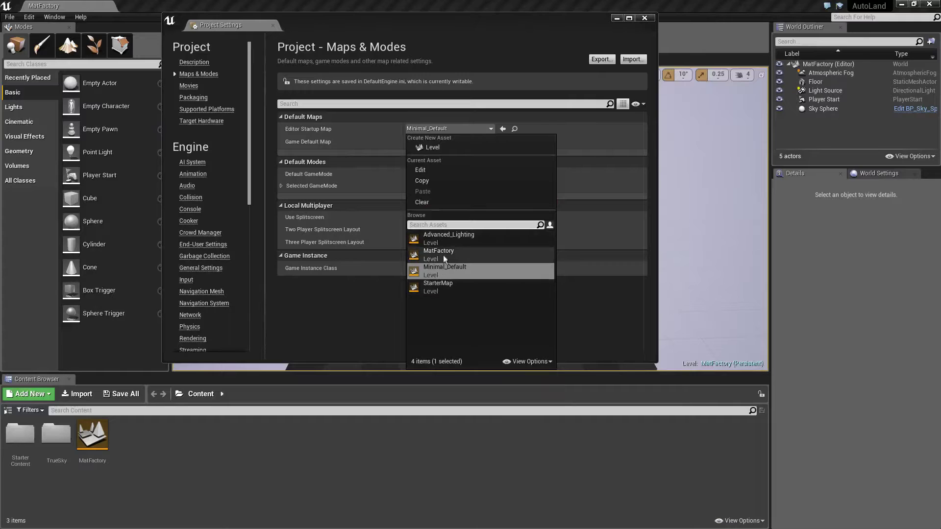
left_click(442, 254)
left_click(436, 143)
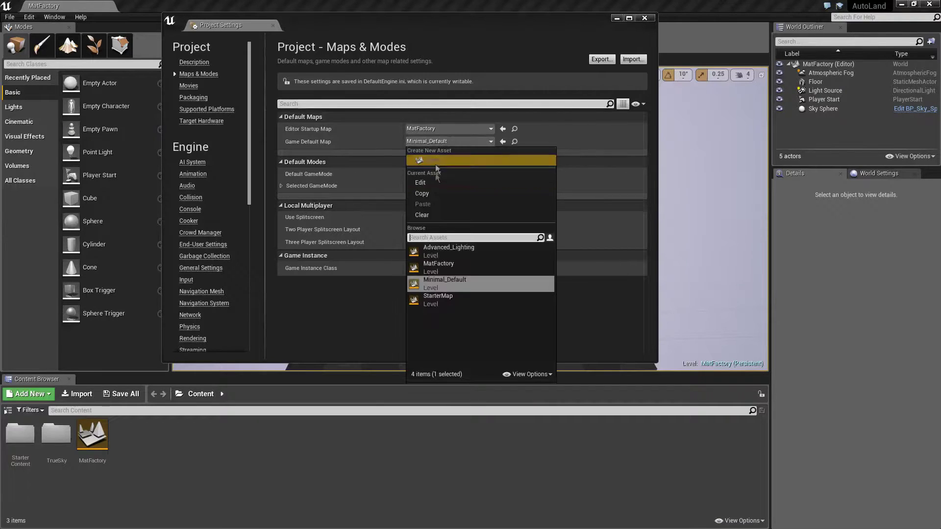
left_click(438, 267)
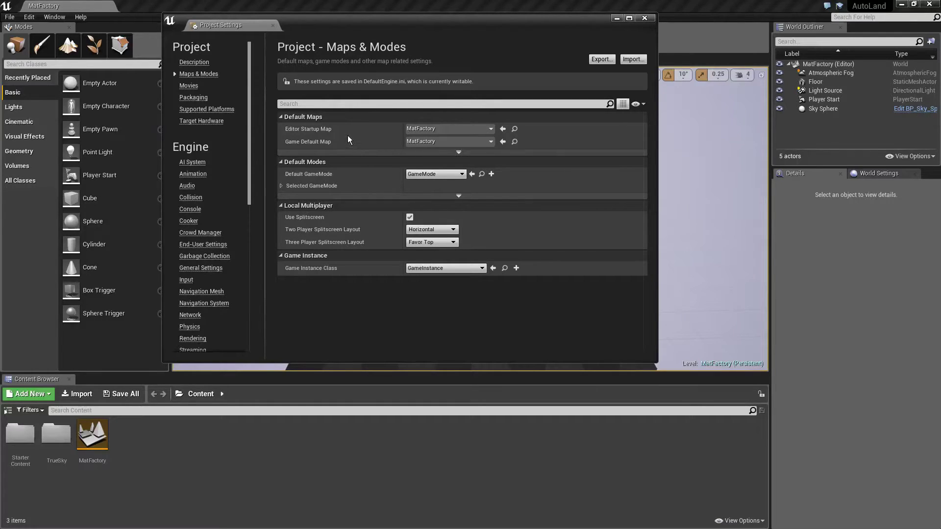
left_click(645, 19)
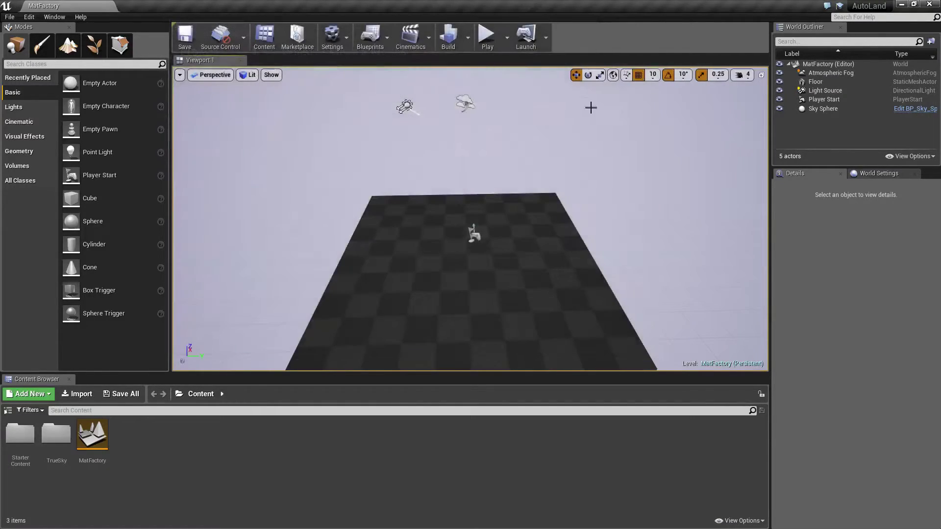
Step: Create a new folder named AutoLand inside Content
right_click_drag(591, 107, 567, 148)
scroll(567, 148, "up", 3)
scroll(567, 146, "up", 2)
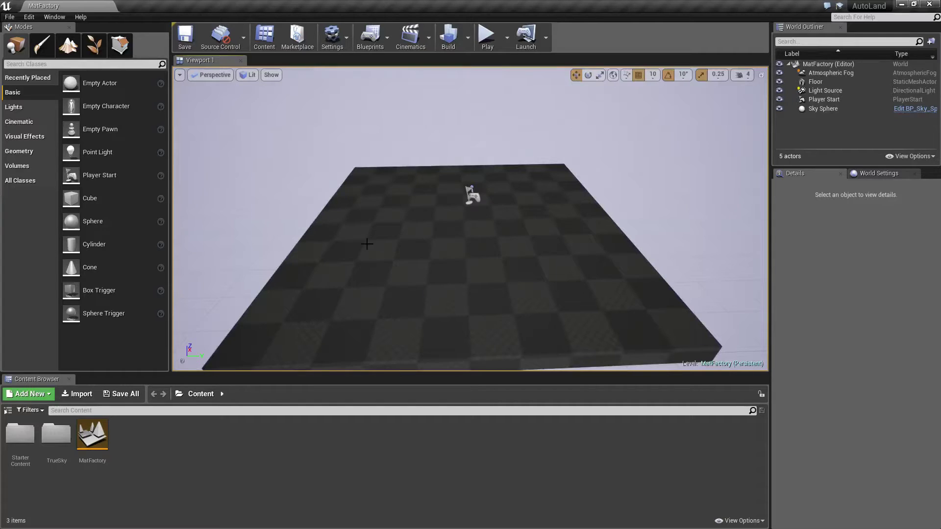
left_click(7, 410)
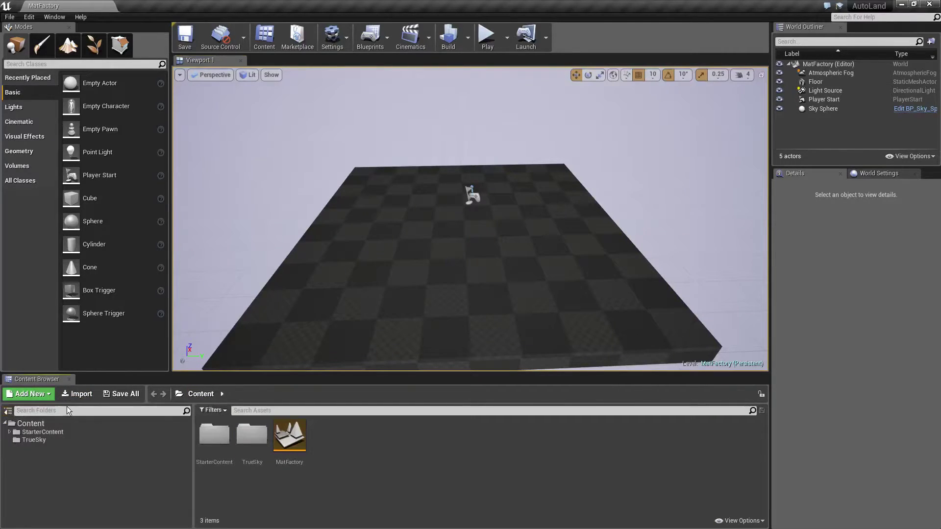
right_click(32, 424)
mouse_move(55, 283)
left_click(57, 262)
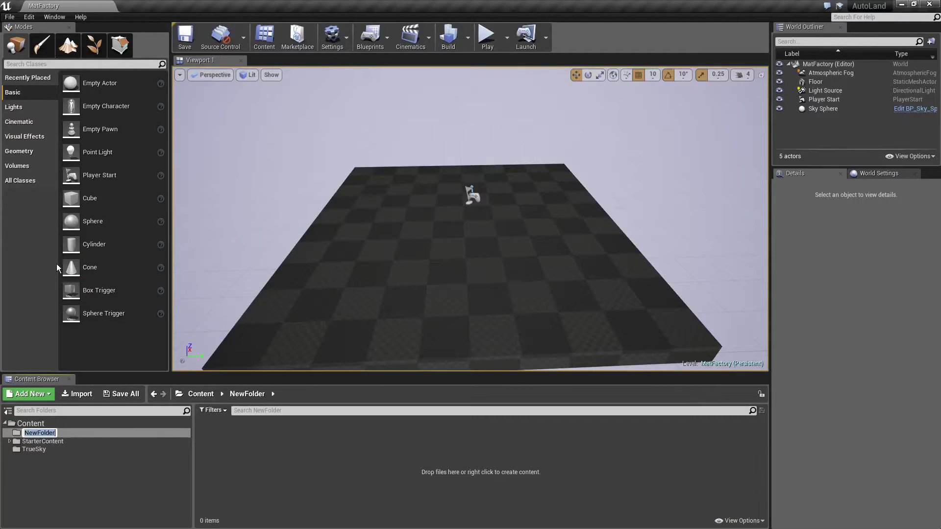
type("Auto")
type("Land")
key("Return")
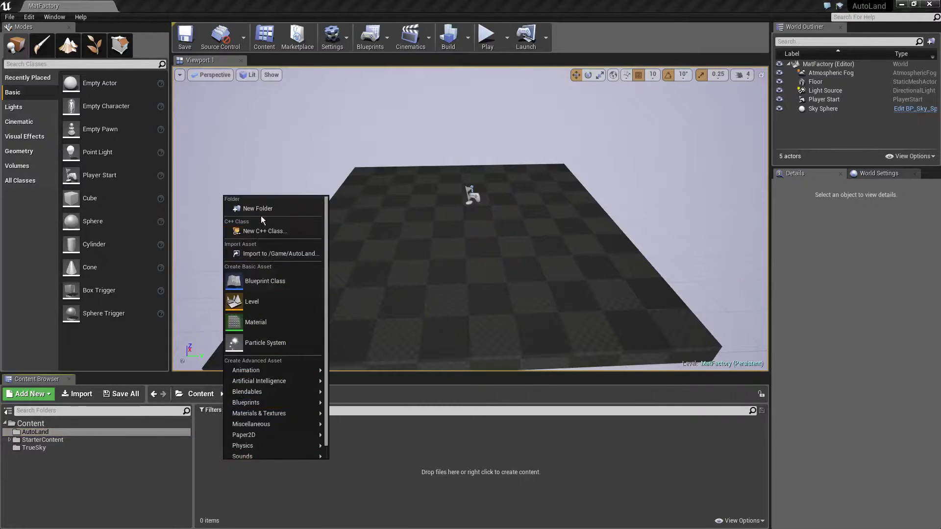
Step: Add a Textures subfolder inside AutoLand
left_click(258, 208)
type("Textures")
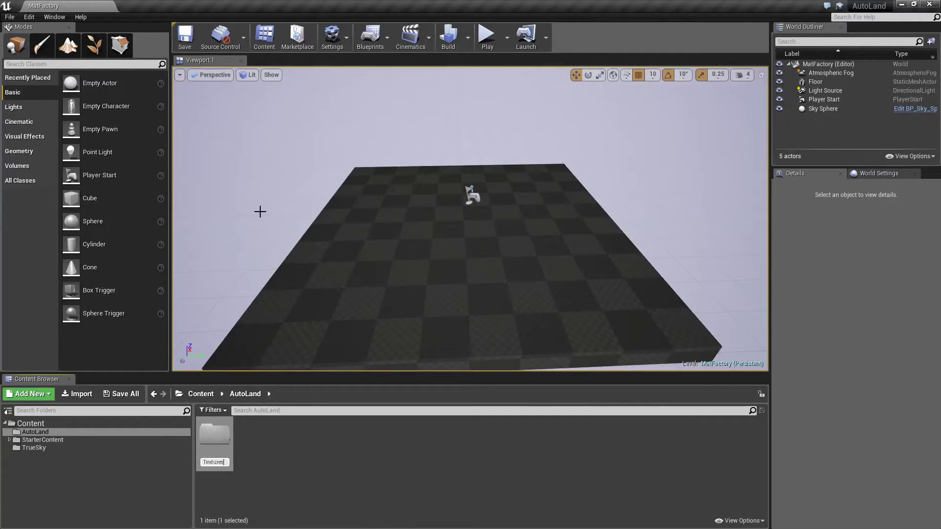
key("Return")
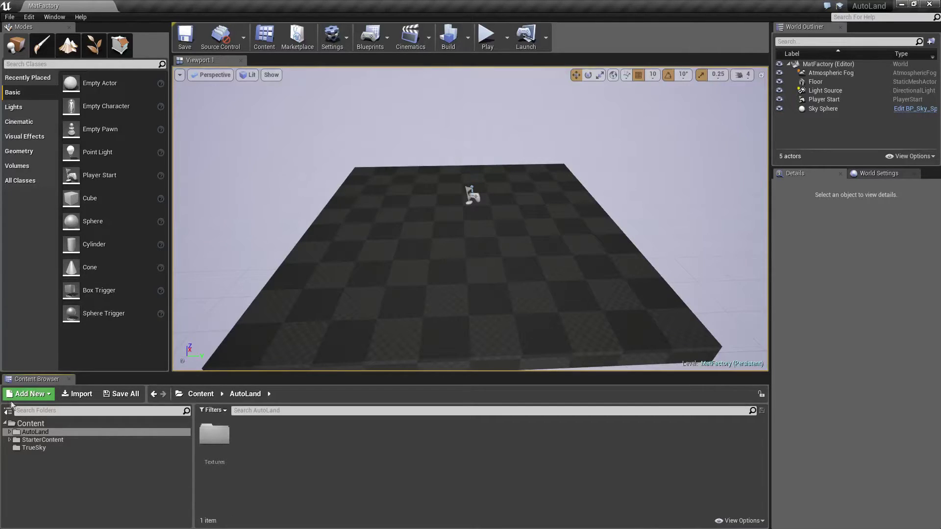
Step: In StarterContent/Textures, select the Ground Grass, Ground Gravel and Rock Basalt D and N textures
double_click(12, 441)
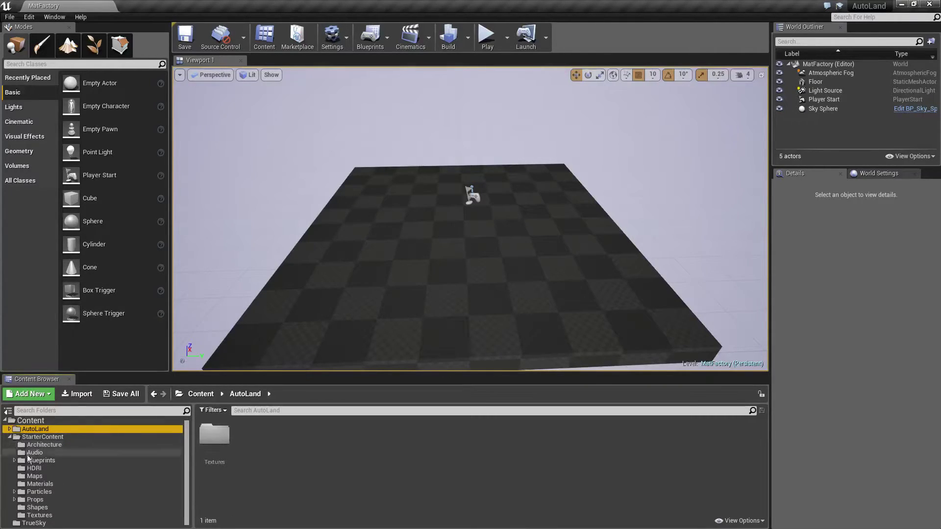
left_click(125, 512)
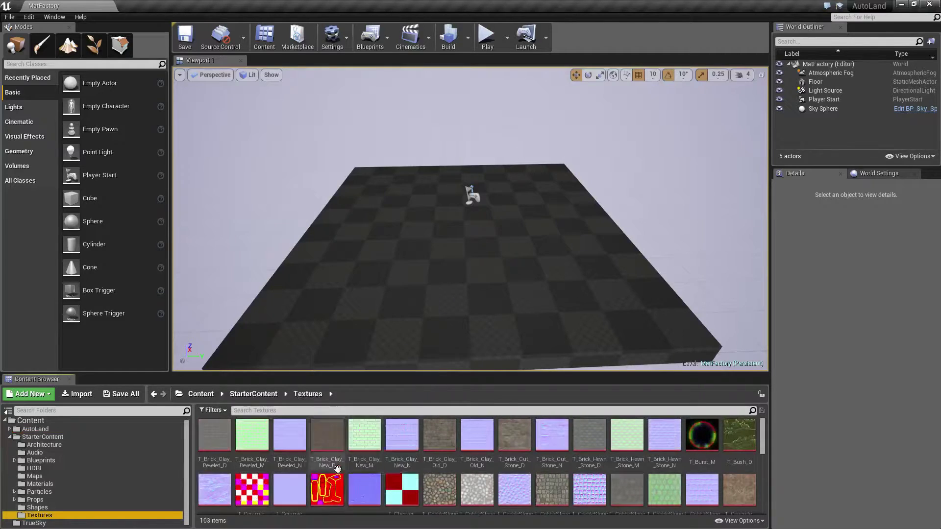
scroll(385, 469, "down", 2)
scroll(441, 483, "down", 2)
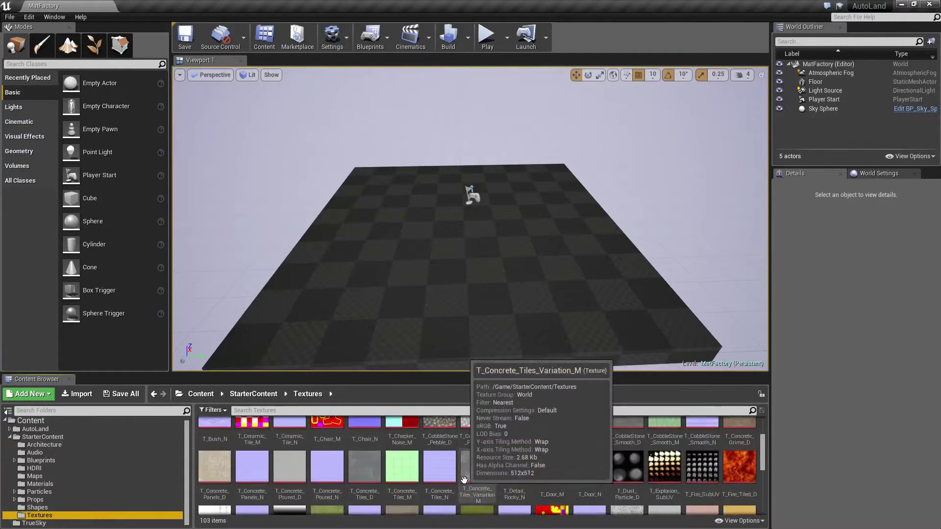
scroll(441, 484, "down", 2)
scroll(443, 485, "down", 2)
left_click(327, 445)
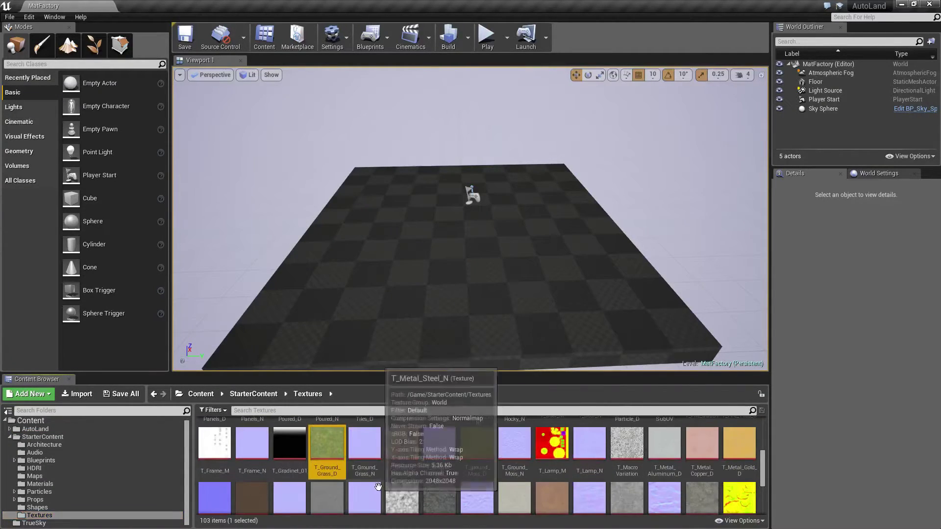
left_click(365, 446, "ctrl")
left_click(401, 453, "ctrl")
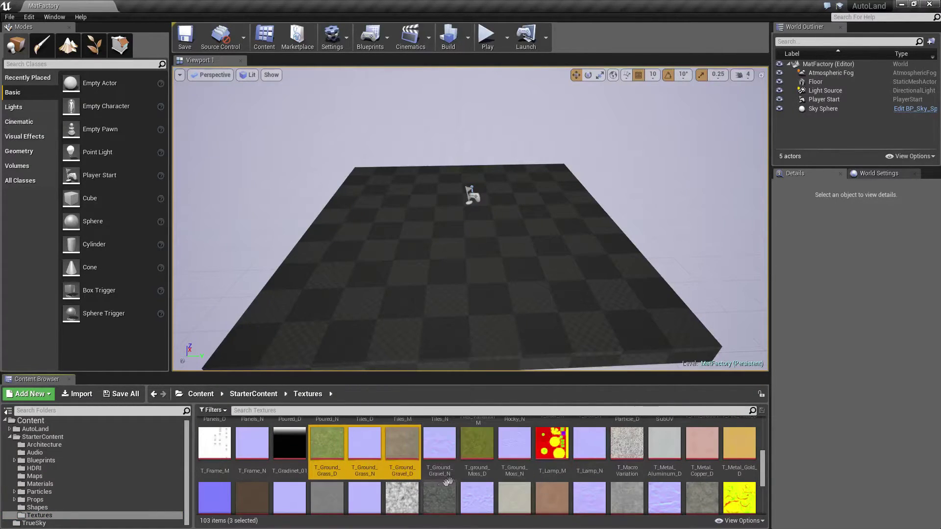
left_click(440, 445, "ctrl")
scroll(587, 483, "down", 2)
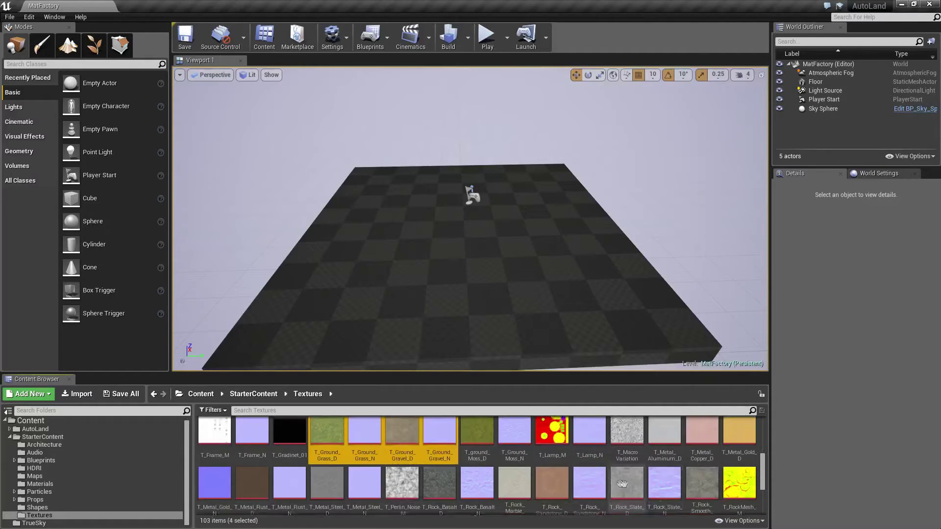
left_click(442, 452, "ctrl")
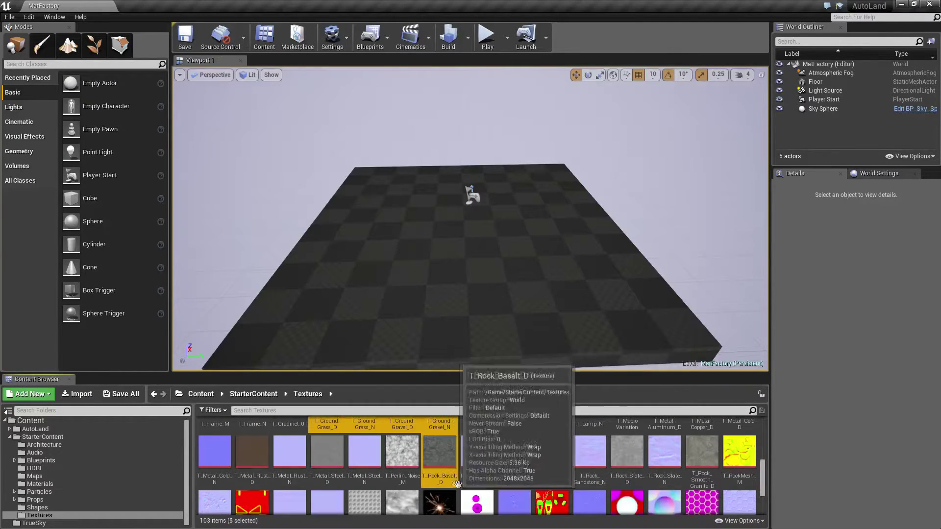
left_click(477, 451, "ctrl")
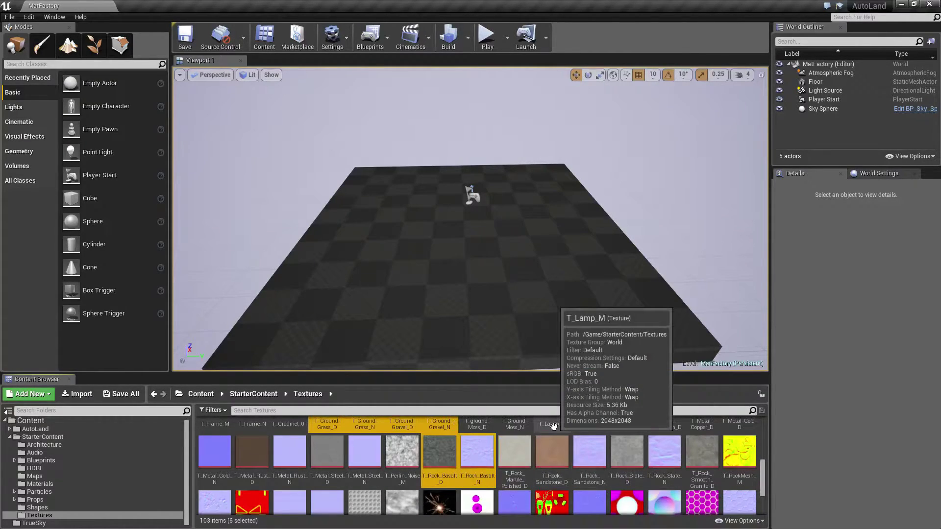
Step: Copy the six selected textures into AutoLand/Textures and open that folder
scroll(490, 441, "up", 2)
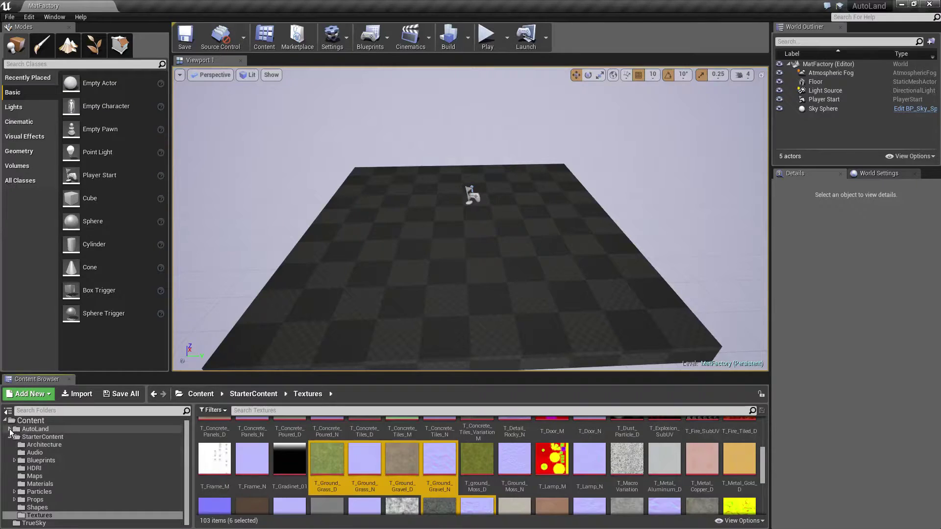
left_click(10, 429)
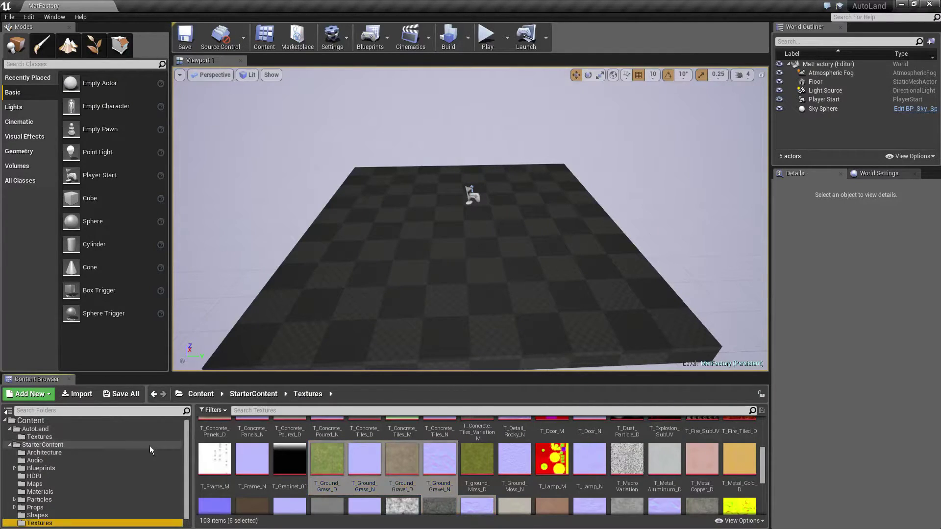
mouse_move(327, 458)
left_mouse_down()
mouse_move(69, 423)
mouse_move(41, 437)
left_mouse_up()
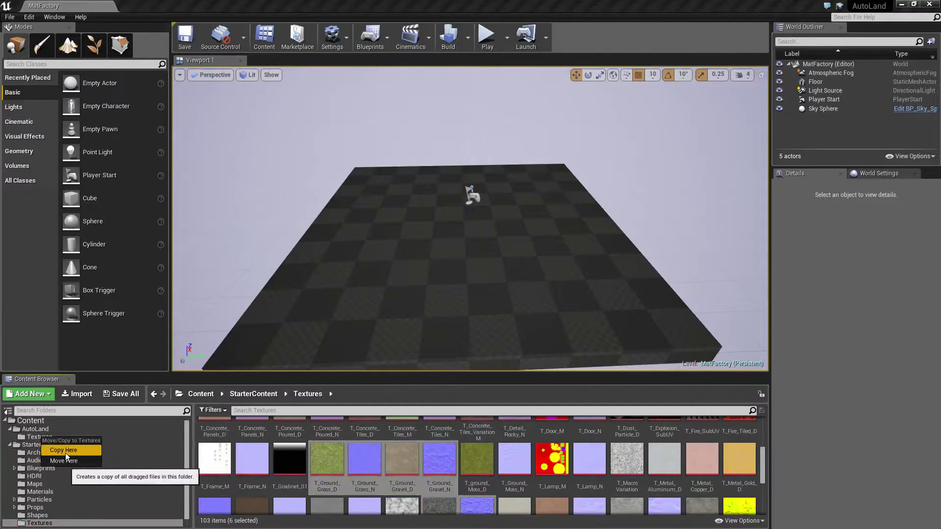
left_click(56, 445)
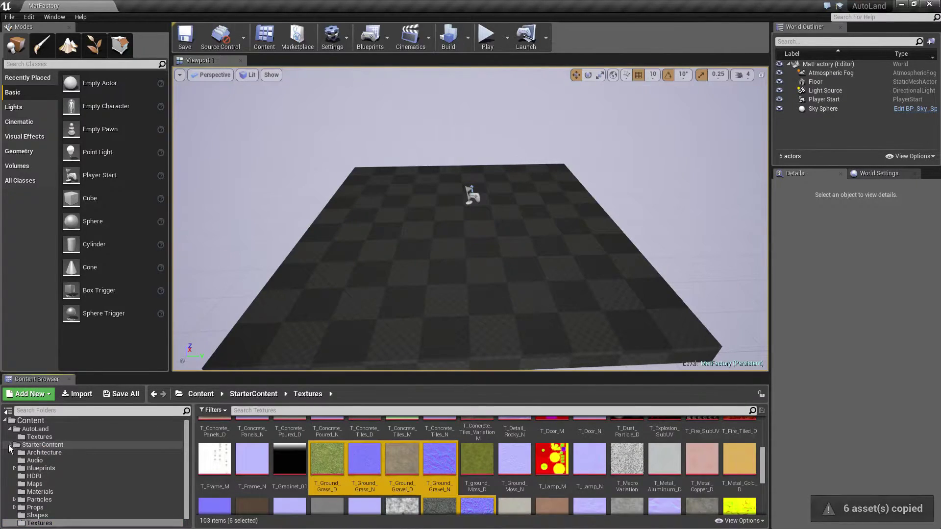
left_click(10, 445)
left_click(39, 437)
Step: Save all six copied textures in AutoLand/Textures
left_click(402, 436)
left_click(214, 436, "shift")
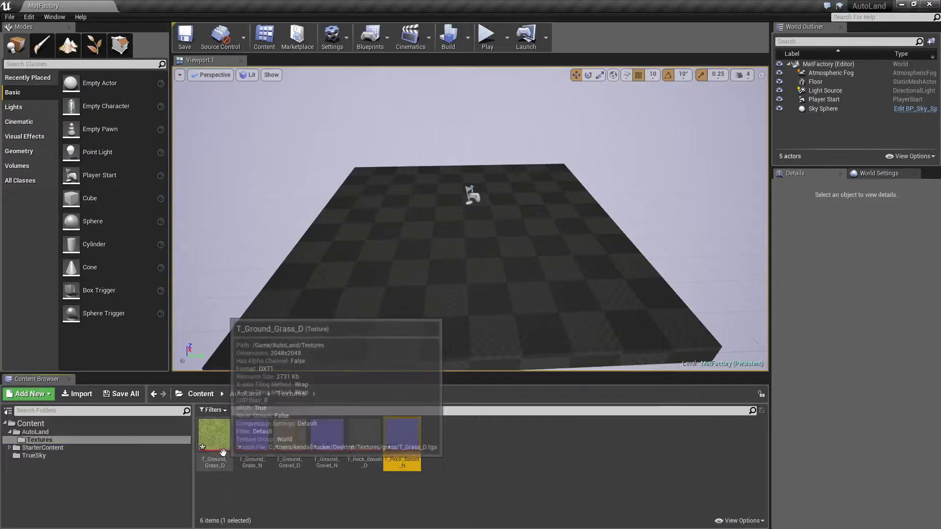
left_click(421, 492)
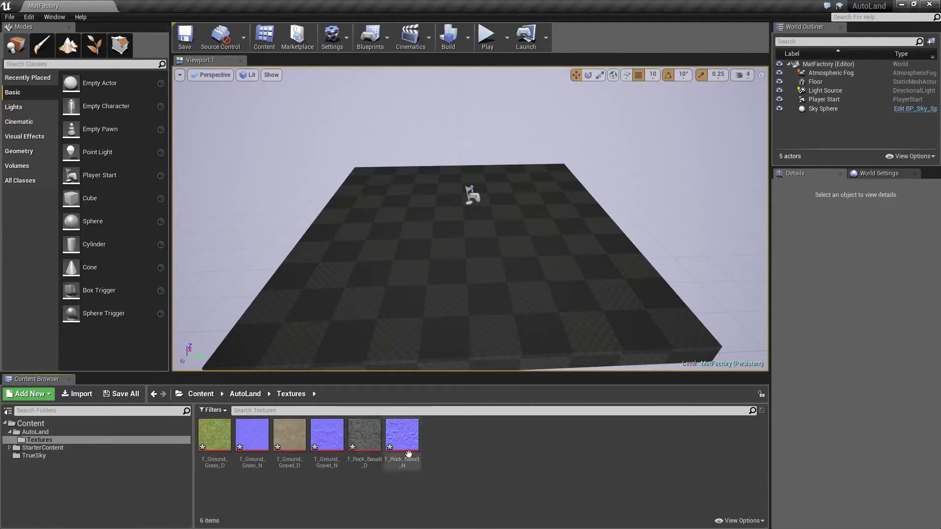
left_click(225, 446, "shift")
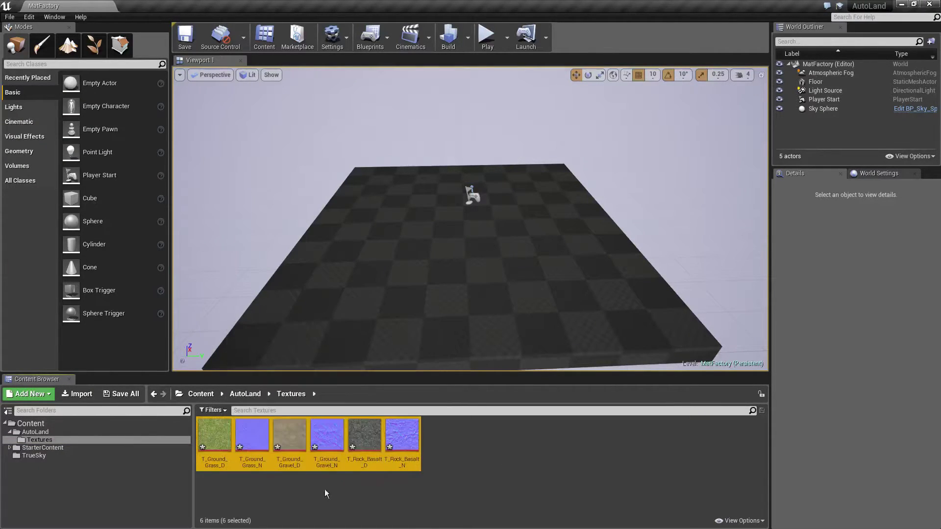
right_click(281, 432)
left_click(259, 300)
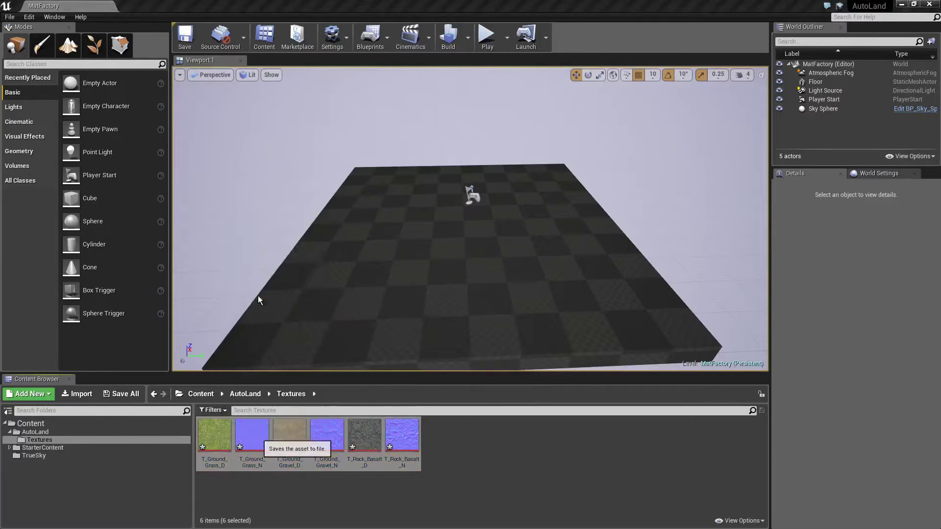
left_click(465, 463)
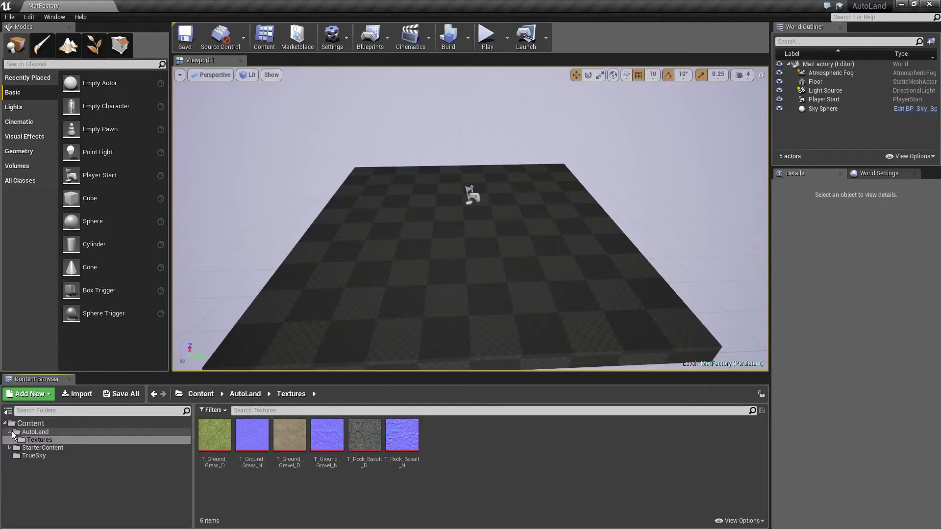
Step: Return to the AutoLand folder in the folder tree
left_click(29, 448)
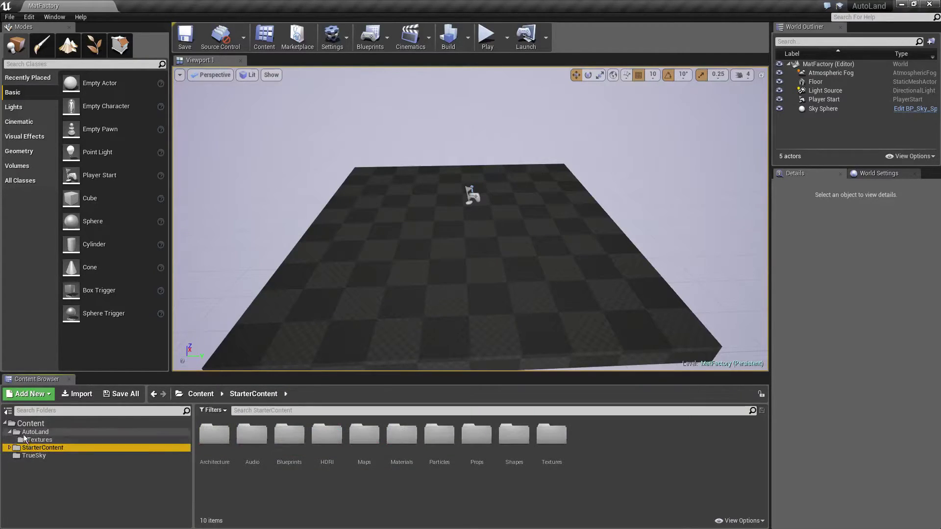
double_click(24, 434)
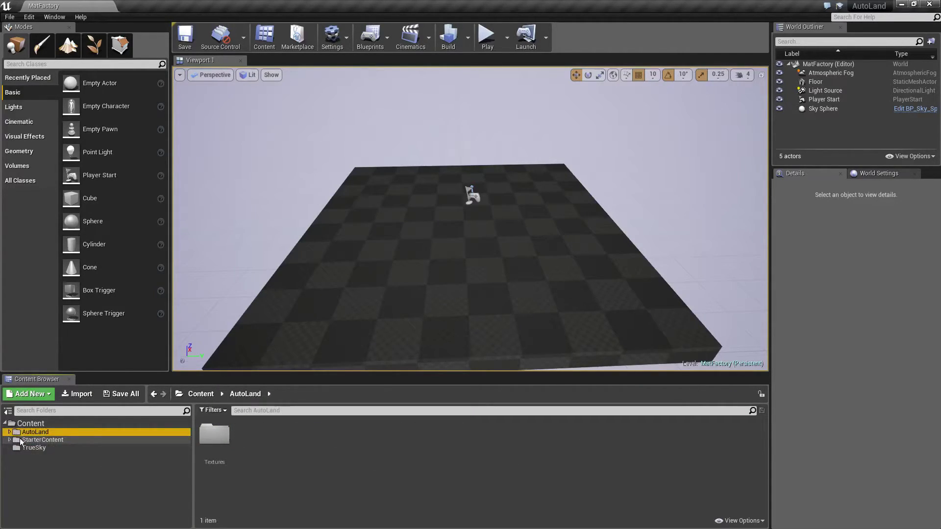
left_click(9, 432)
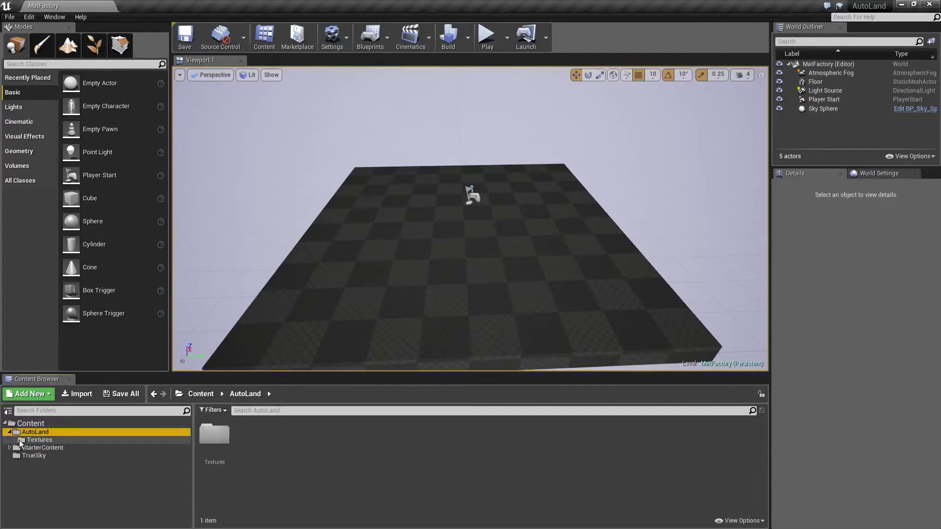
left_click(27, 440)
left_click(35, 432)
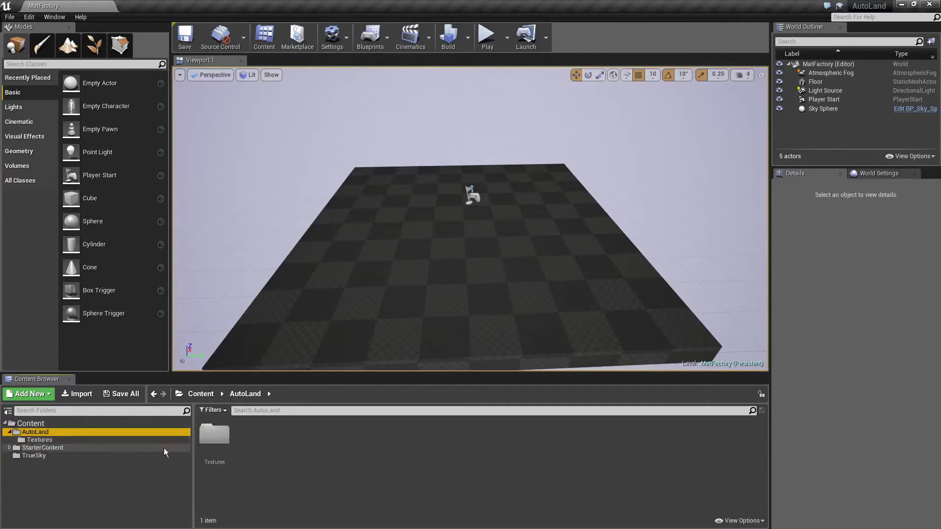
Step: Create a Material folder inside AutoLand and open it
right_click(260, 451)
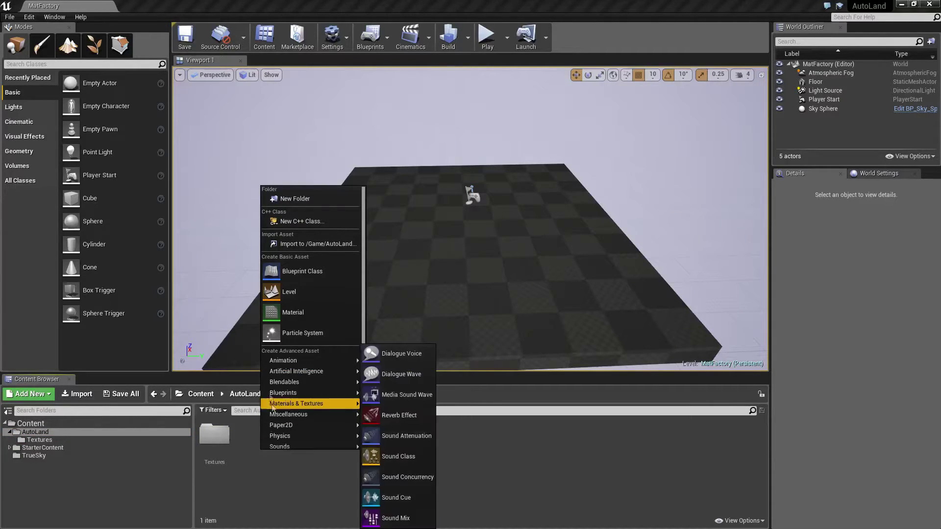
left_click(299, 198)
type("Material")
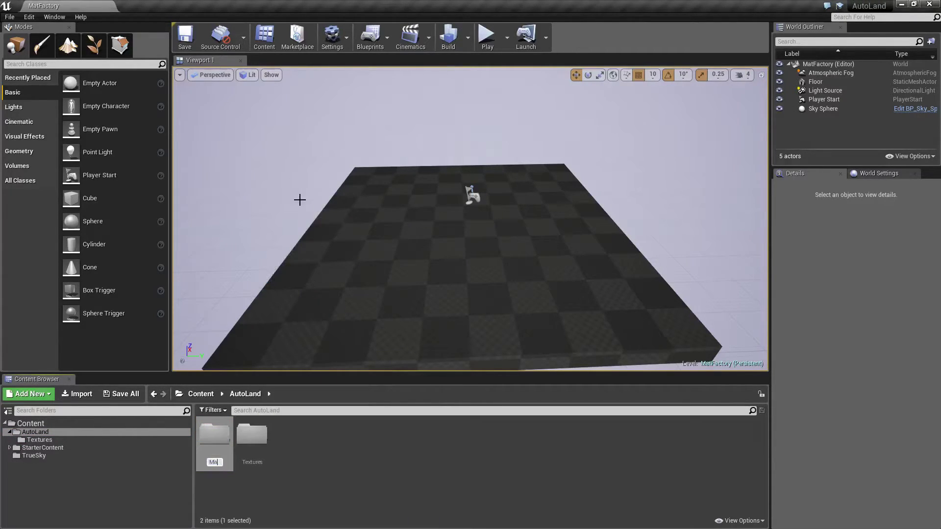
key("Return")
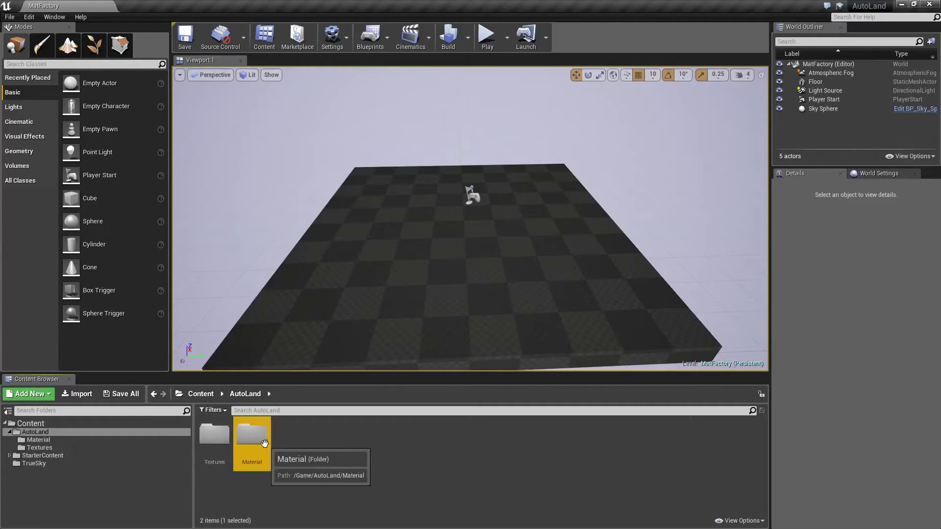
double_click(251, 434)
Step: Create a new material in the Material folder named M_AutoLand_MASTER
right_click(260, 453)
left_click(222, 440)
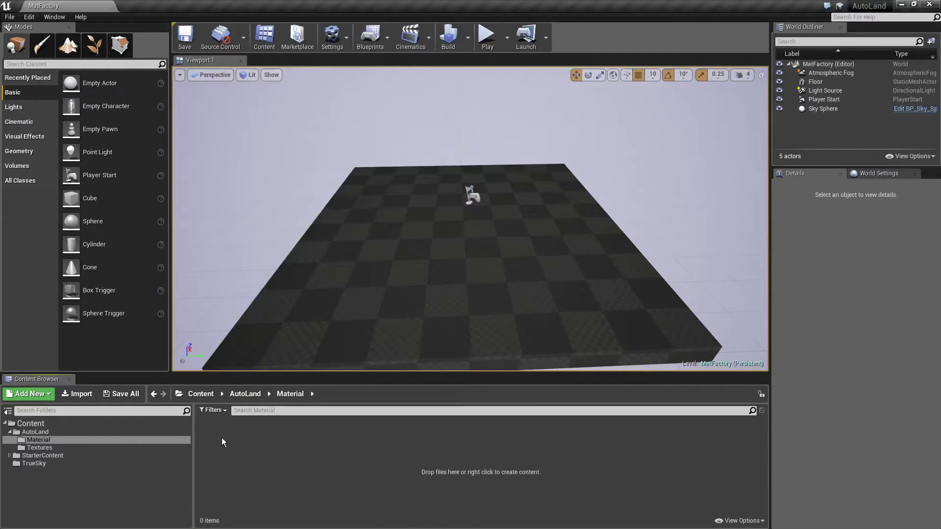
right_click(233, 435)
left_click(266, 299)
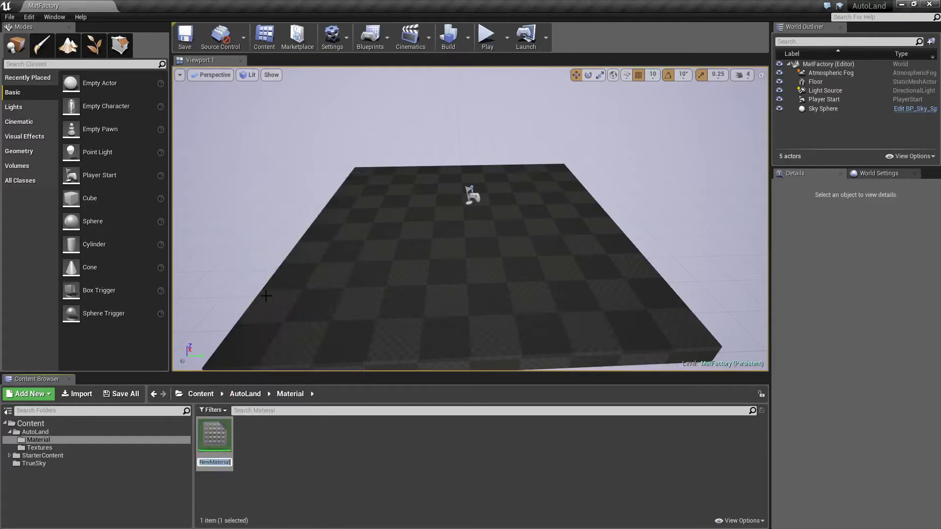
type("M")
type("cape")
key("BackSpace")
key("BackSpace")
key("BackSpace")
key("BackSpace")
key("BackSpace")
key("BackSpace")
type("and")
key("Return")
left_click(292, 463)
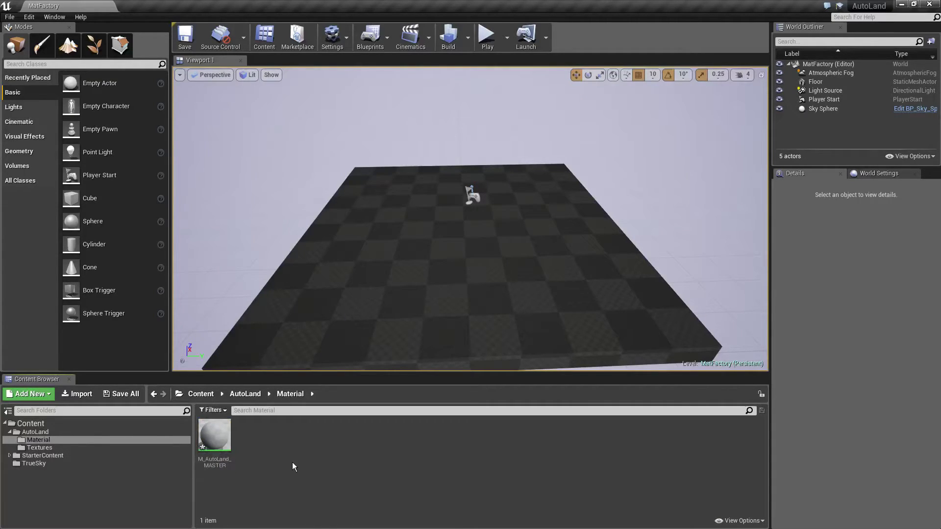
Step: Save the M_AutoLand_MASTER material
right_click(216, 443)
left_click(358, 448)
right_click(223, 438)
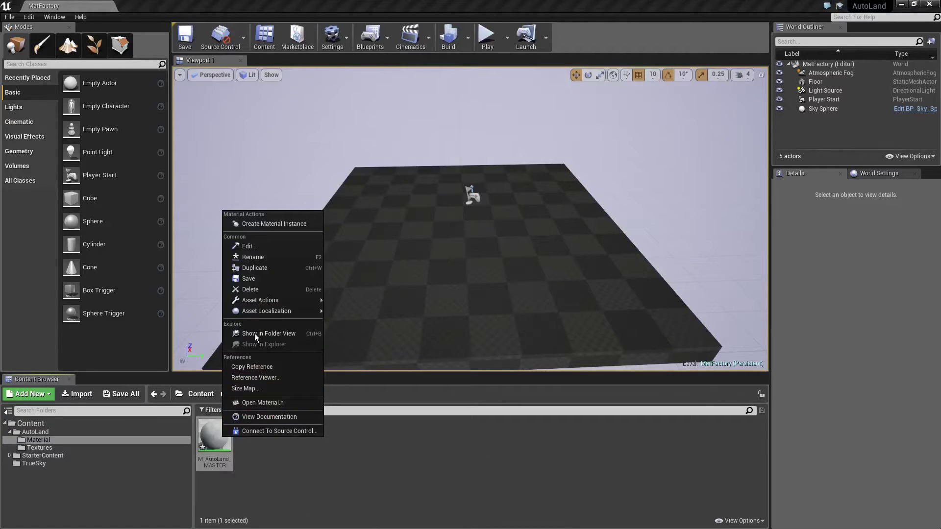
left_click(260, 279)
left_click(274, 451)
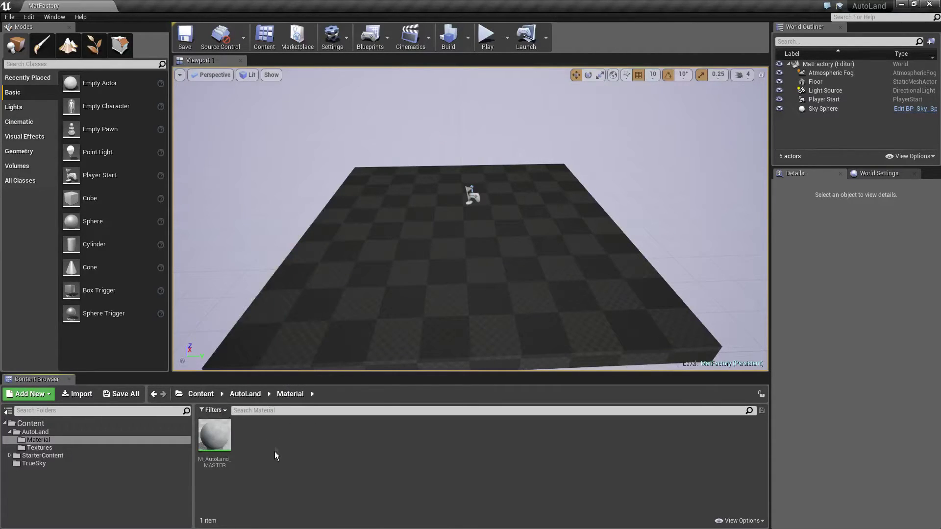
Step: Create a Functions folder beside the material in the Material folder
right_click(275, 436)
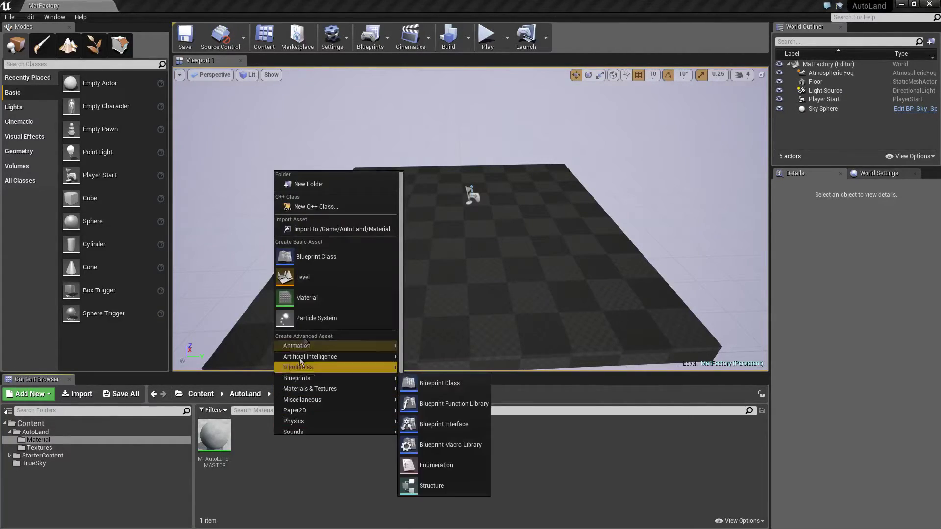
left_click(295, 183)
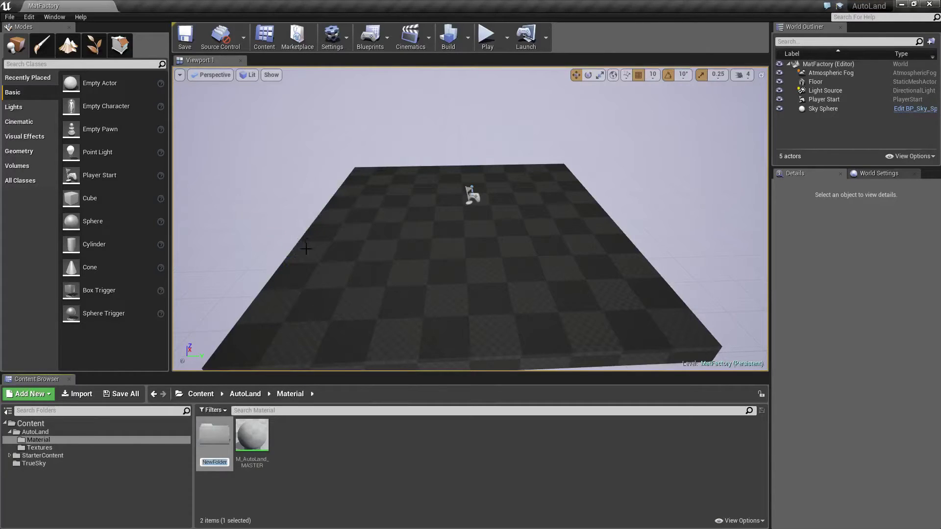
type("Fonction")
type("s")
key("Return")
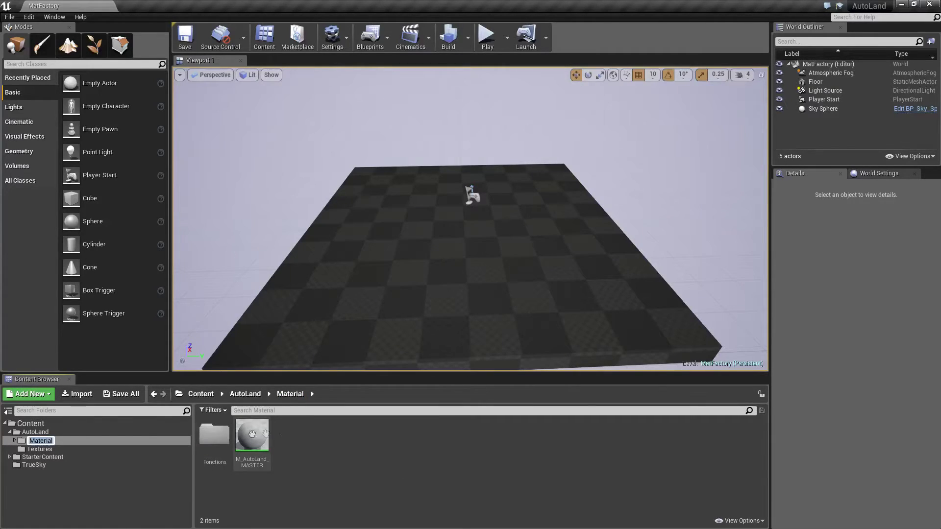
left_click(205, 436)
type("Functions")
left_click(292, 455)
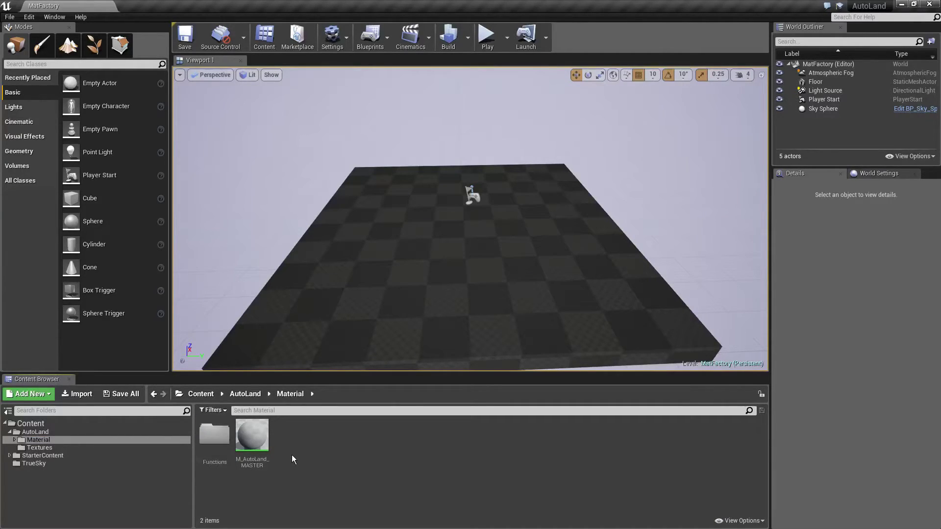
Step: Inside Functions, create a material function and name it MF_1_Automatic
double_click(214, 434)
right_click(222, 431)
mouse_move(272, 402)
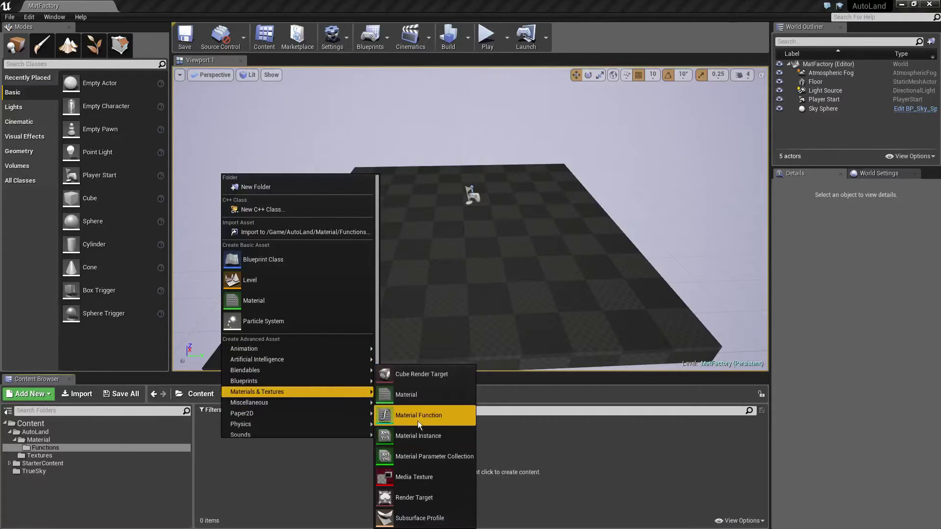
left_click(418, 422)
type("MF_")
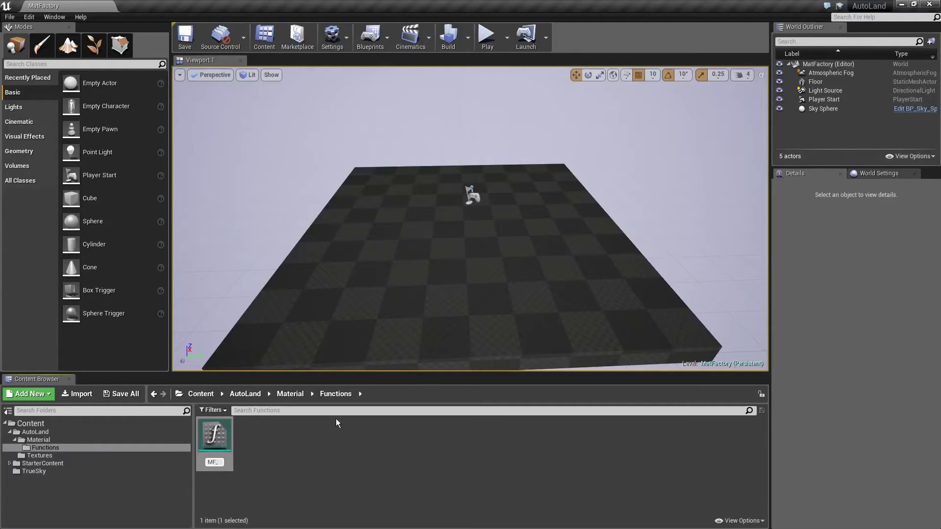
type("1_")
type("Base")
key("Return")
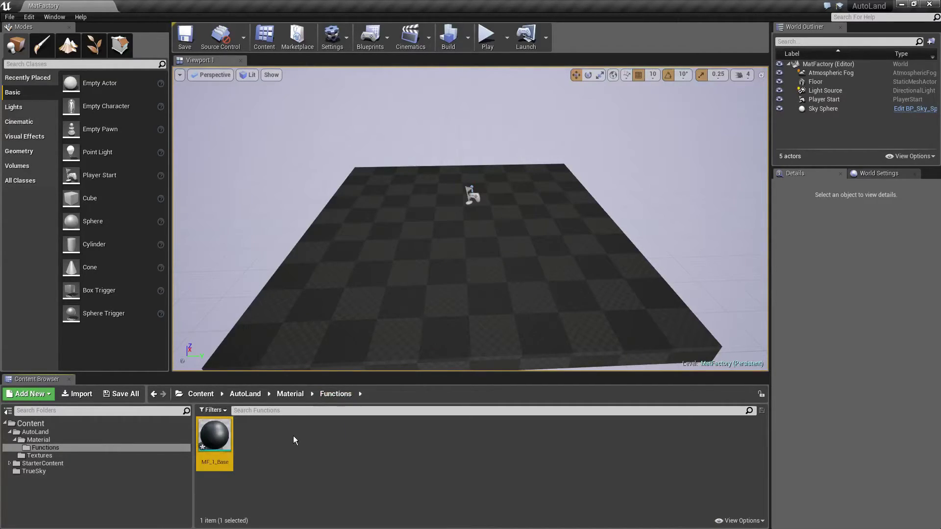
key("F2")
type("MF_1_Automatic")
key("Return")
left_click(262, 444)
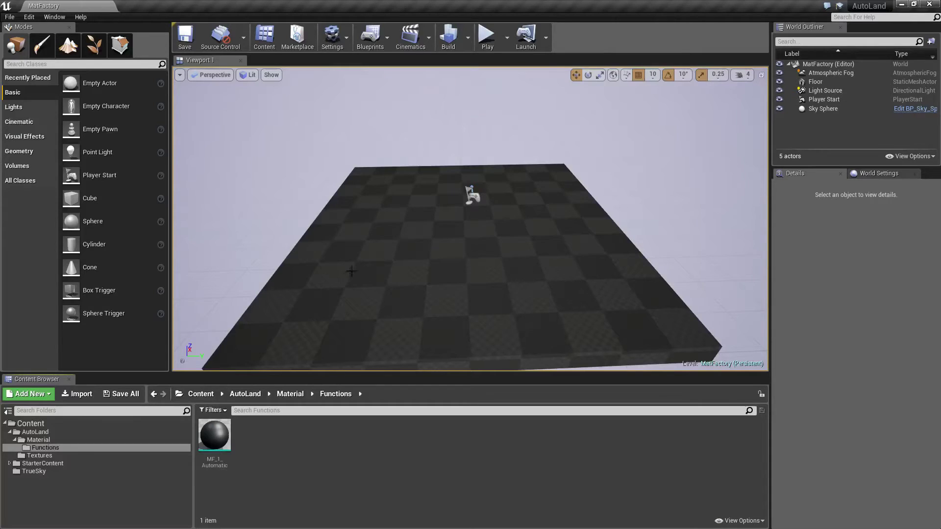
Step: Delete the Floor and the Player Start from the level
left_click_drag(350, 272, 392, 292)
left_click(392, 292)
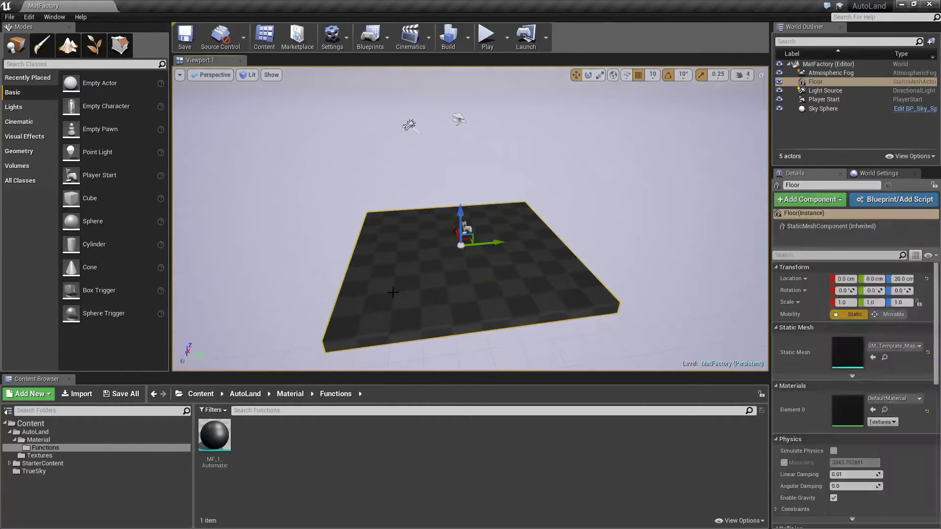
key("Delete")
left_click(468, 257)
key("Delete")
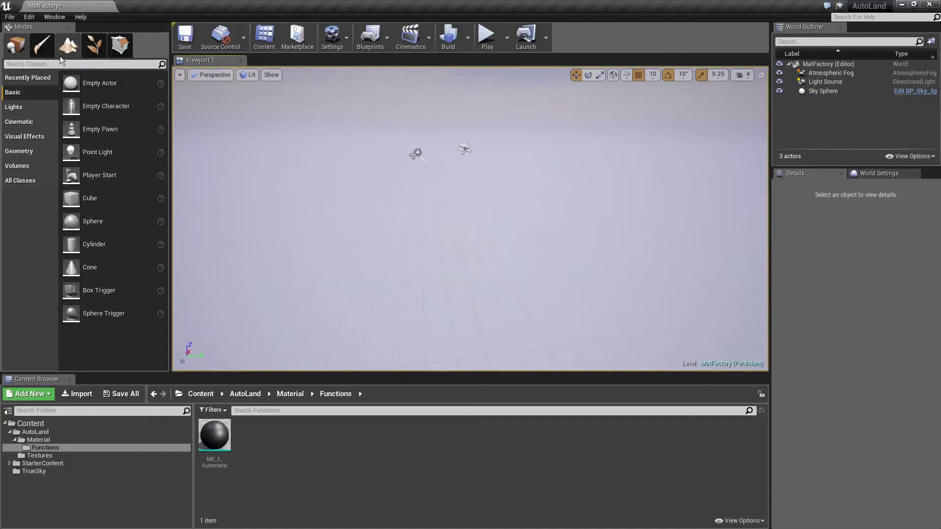
Step: In Landscape mode, load UE4TUTOFR_Landscape.r16 via Import from File and Fit To Data
left_click(69, 48)
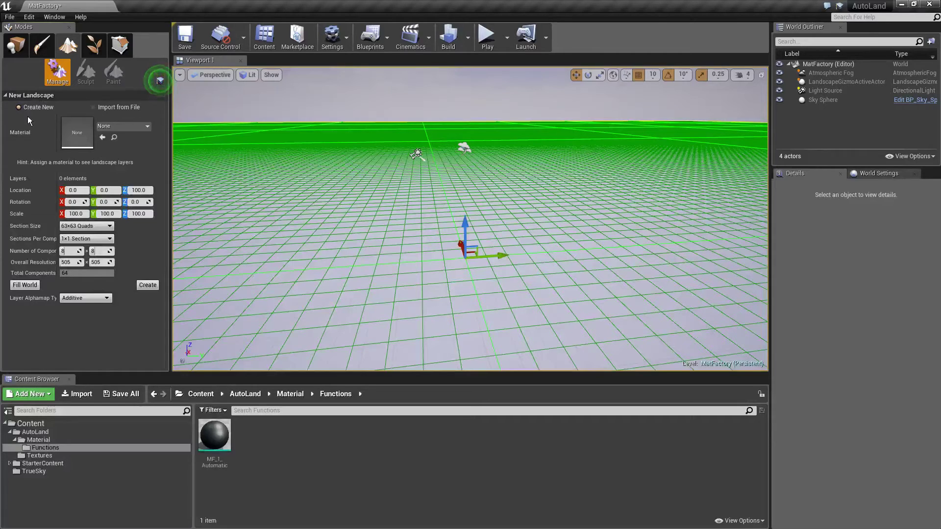
left_click(93, 108)
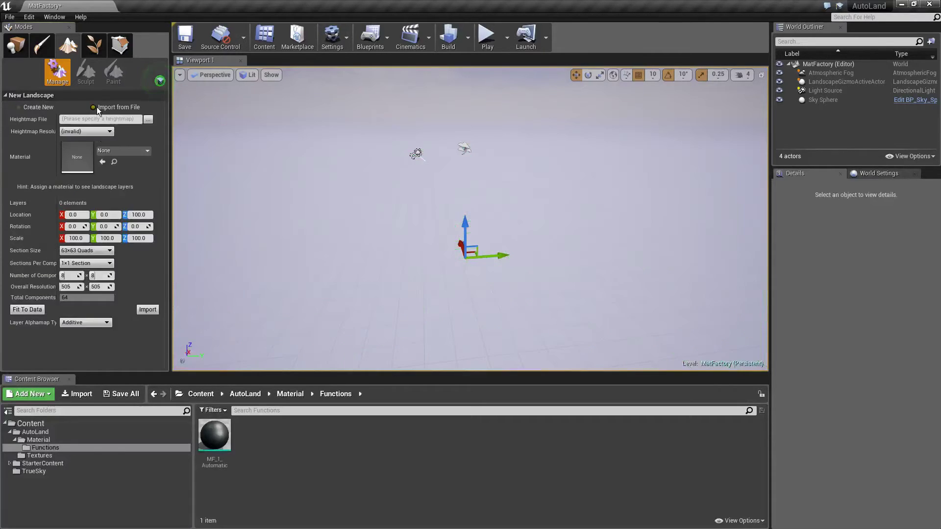
left_click(145, 119)
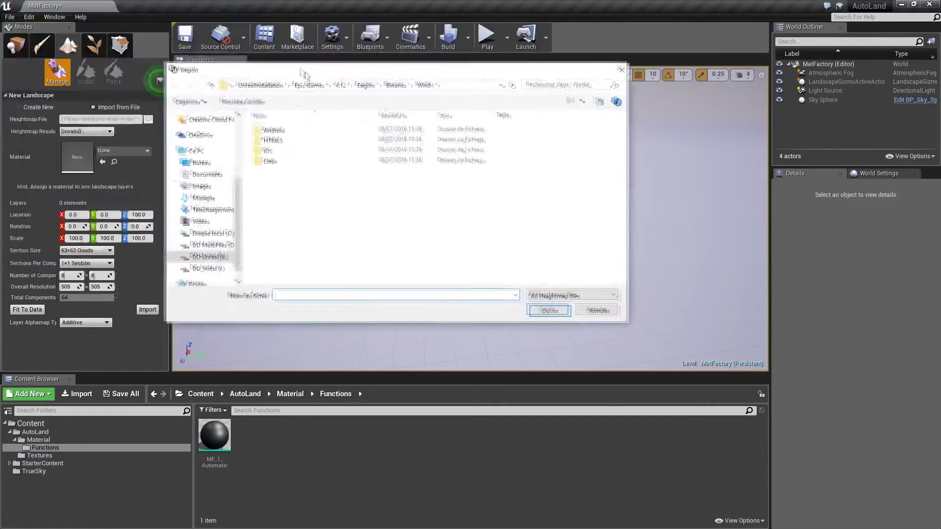
left_click(219, 176)
left_click(201, 163)
left_click(278, 142)
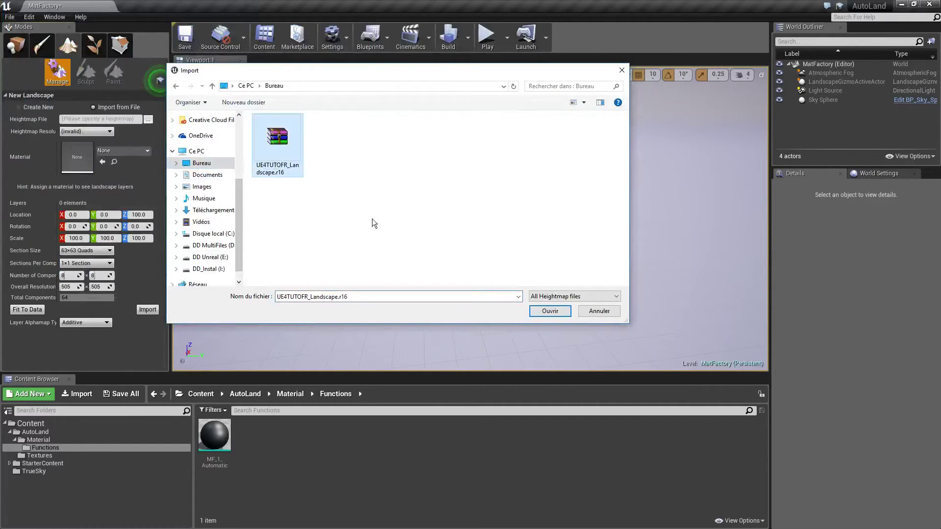
left_click(539, 311)
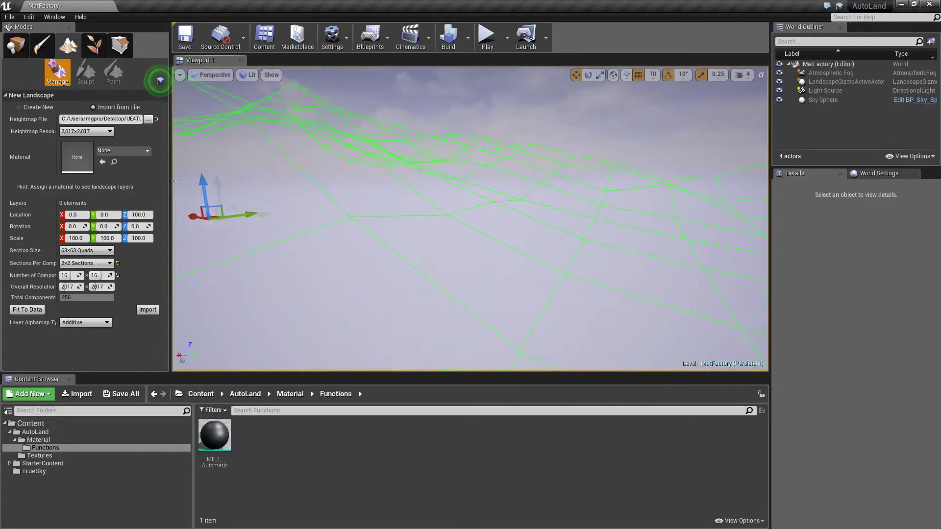
right_click_drag(497, 280, 496, 279)
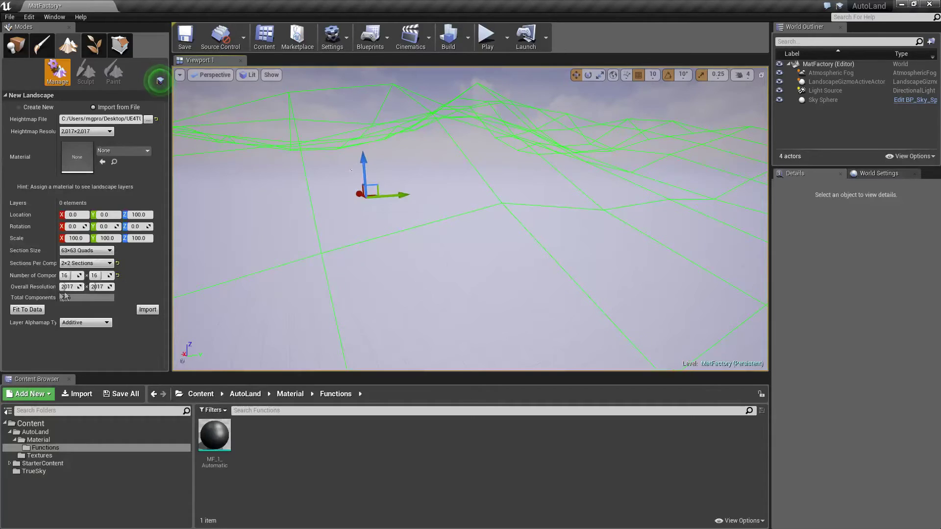
left_click(29, 310)
left_click(29, 310)
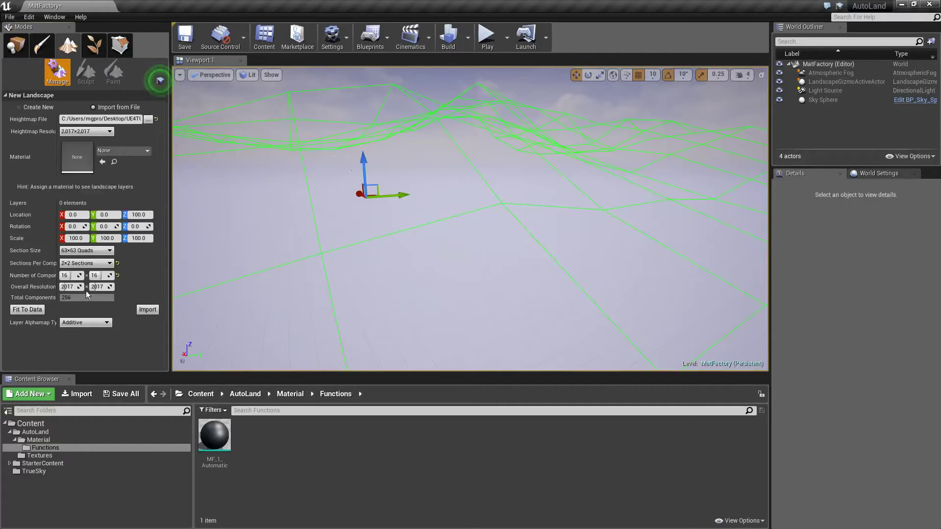
Step: Save the map, run the landscape import, and dismiss the crash report
key("ctrl+s")
left_click(146, 310)
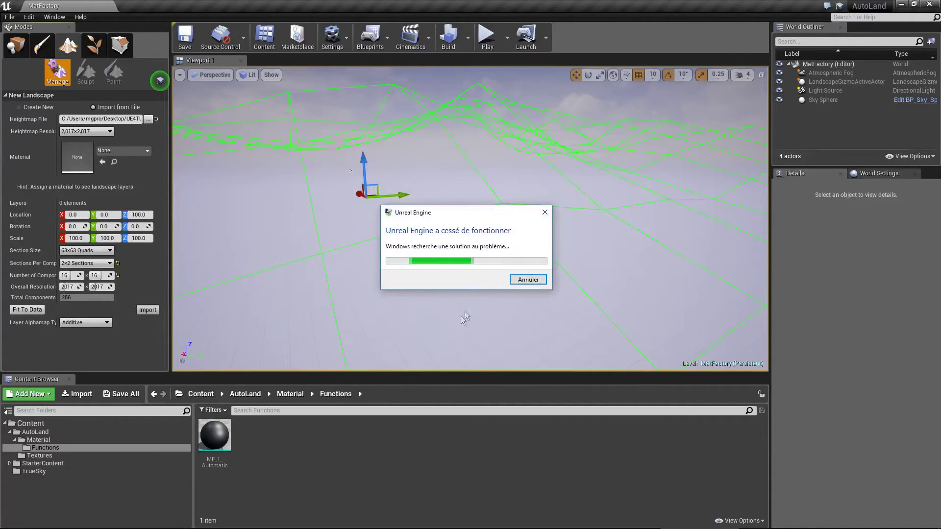
left_click(522, 283)
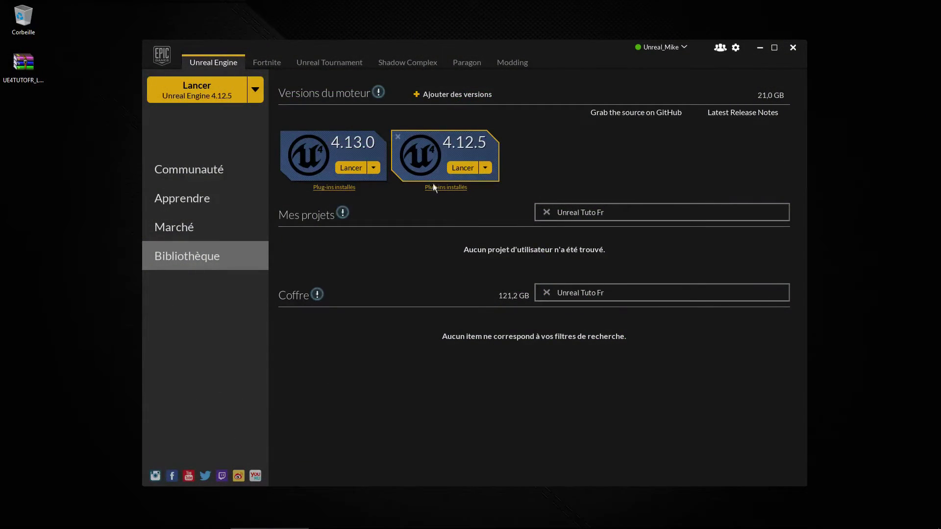
Step: Filter the launcher library by 'Land' and relaunch the AutoLand project
left_click(611, 213)
left_click(612, 214)
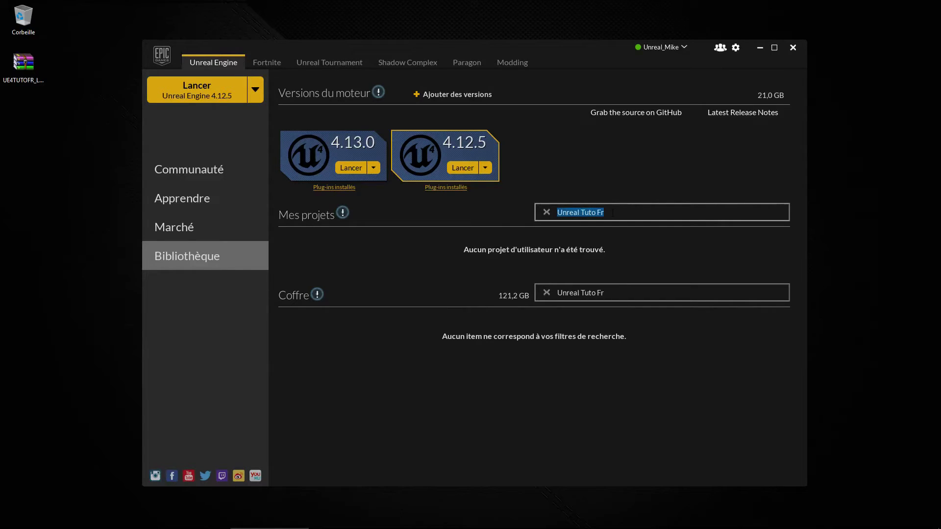
type("Lands")
key("BackSpace")
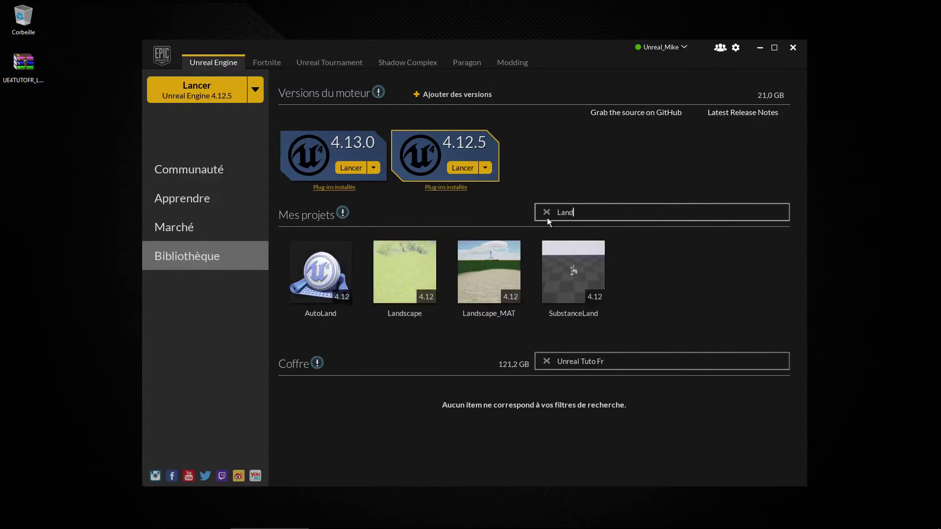
double_click(315, 272)
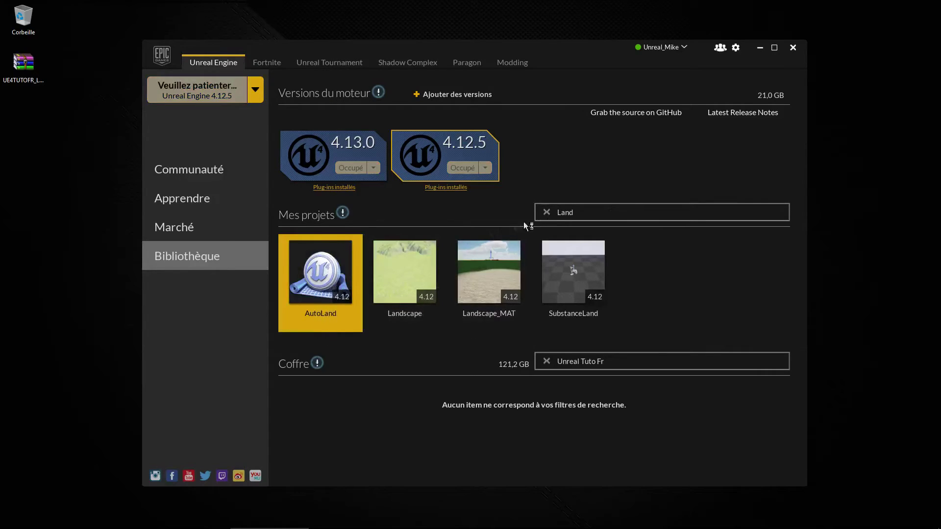
left_click(559, 212)
key("ctrl+a")
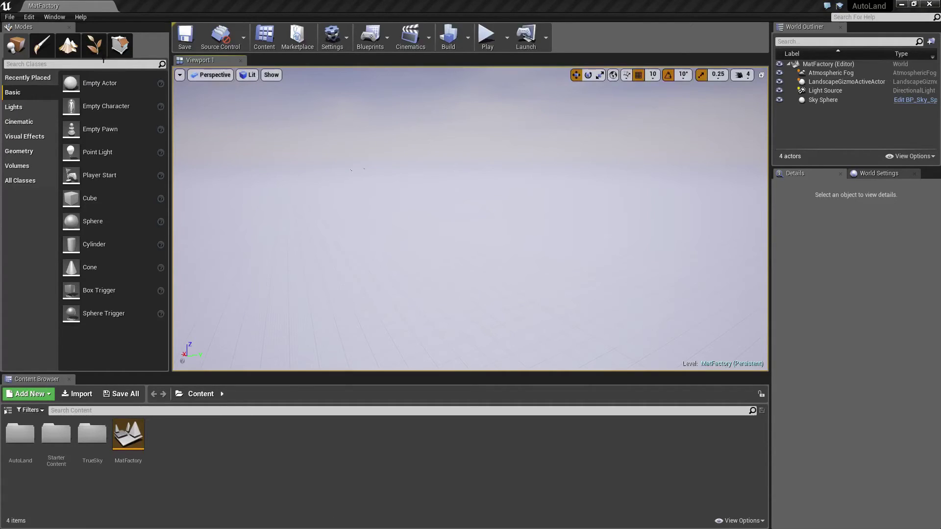
Step: Create a landscape from the UE4TUTOFR_Landscape.r16 heightmap on the desktop
left_click(72, 53)
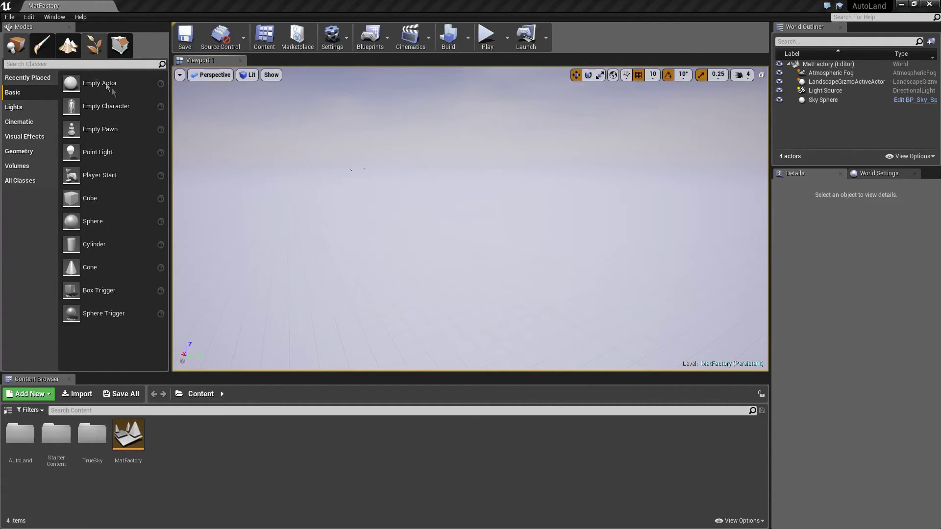
left_click(120, 106)
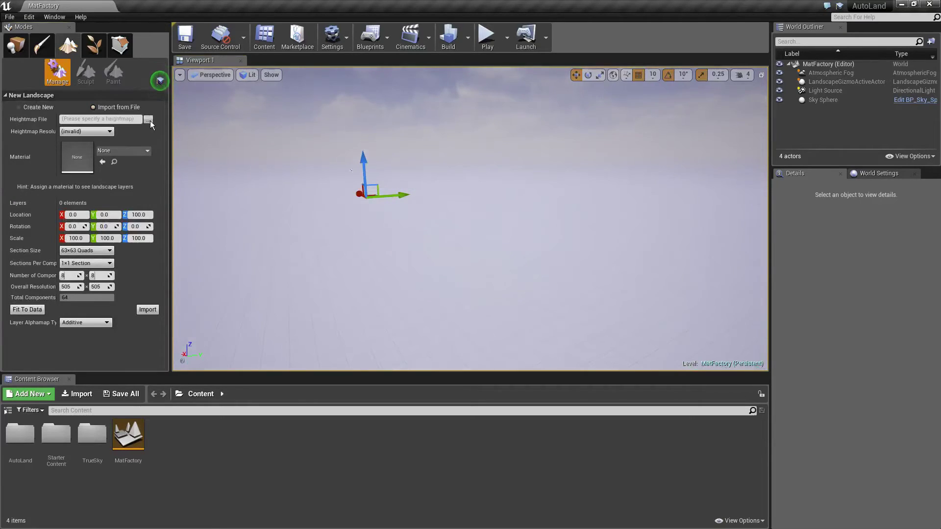
left_click(148, 119)
left_click(201, 163)
left_click(277, 142)
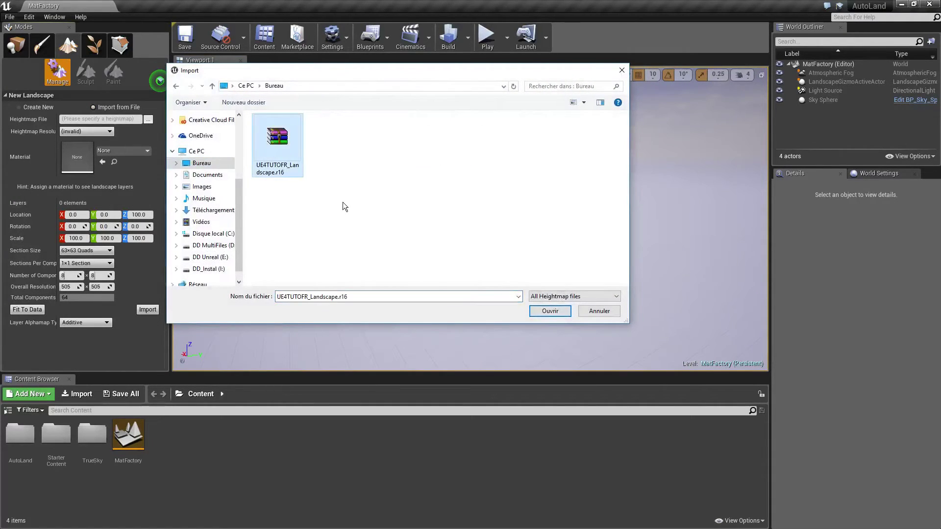
left_click(549, 311)
left_click(148, 310)
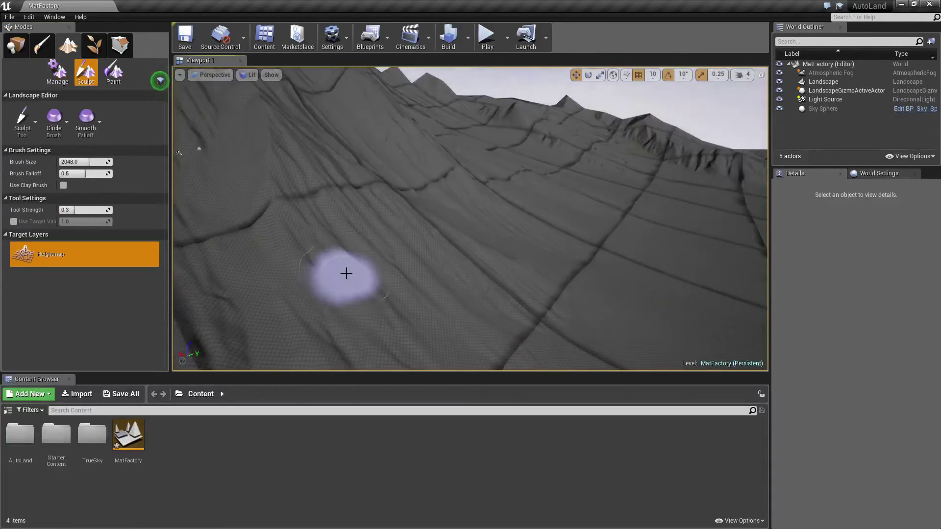
Step: Set the camera speed to 6 and fly around the new mountain terrain
right_click_drag(309, 273, 290, 257)
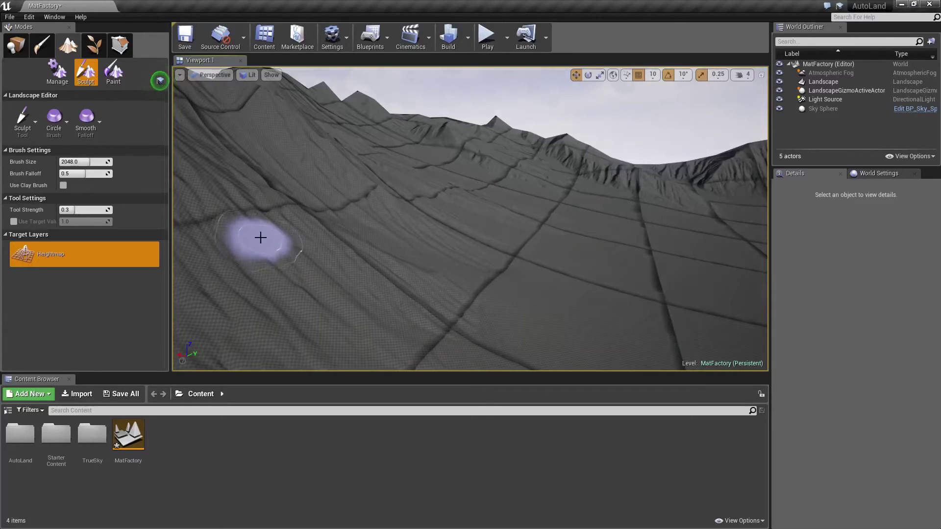
right_click_drag(260, 237, 383, 232)
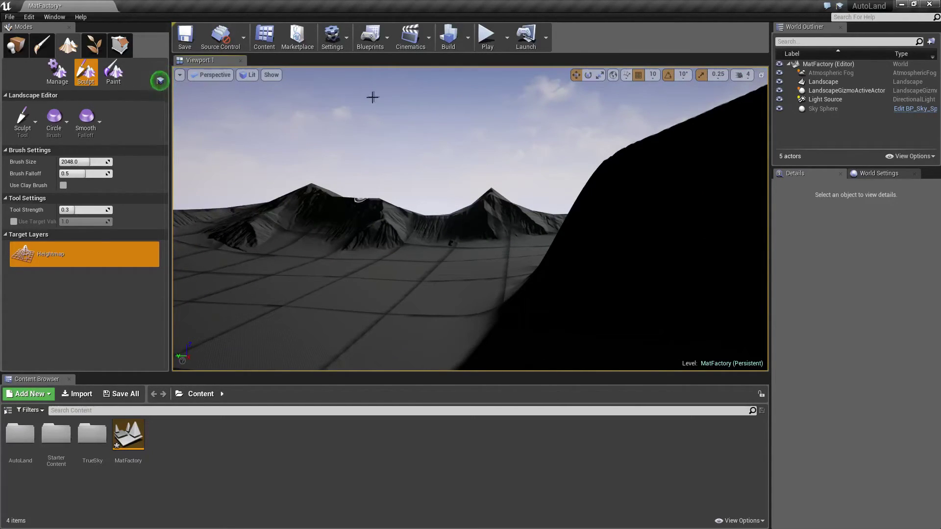
left_click(744, 75)
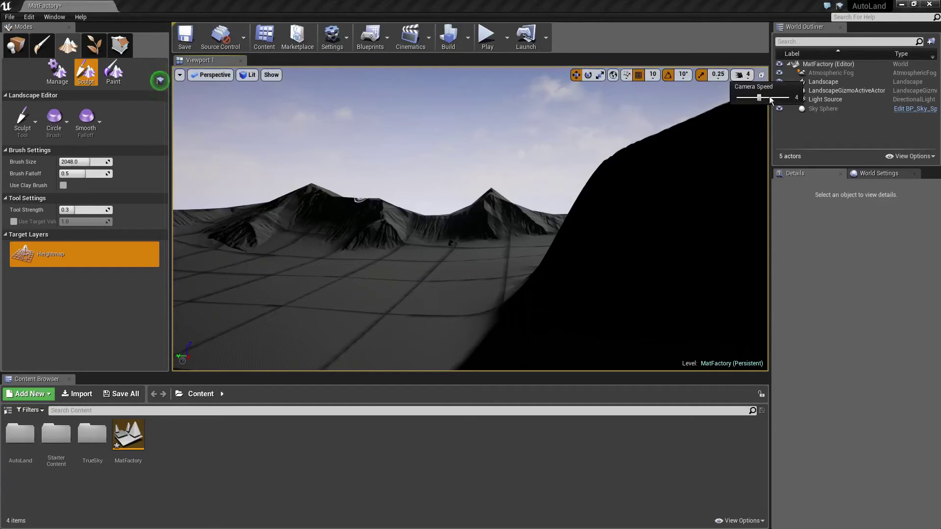
right_click_drag(533, 136, 456, 125)
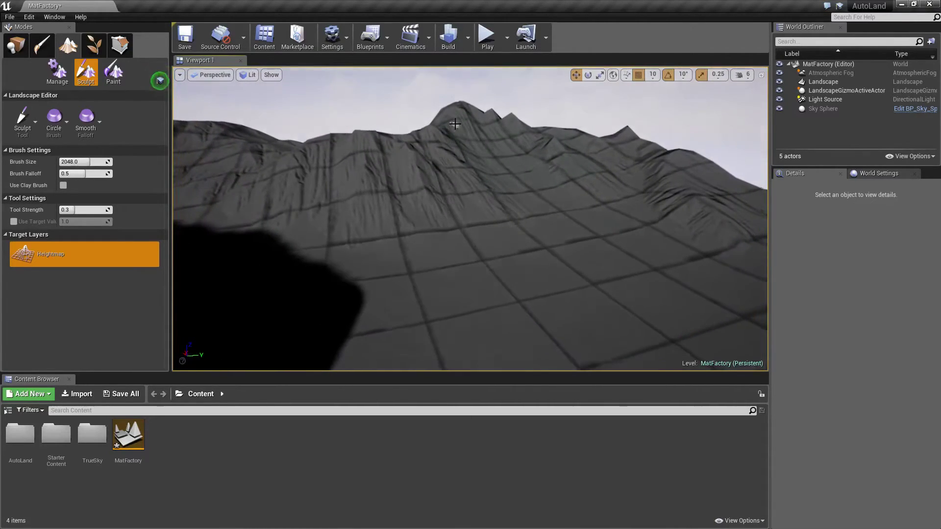
mouse_move(455, 125)
right_mouse_down()
mouse_move(456, 147)
mouse_move(456, 137)
right_mouse_up()
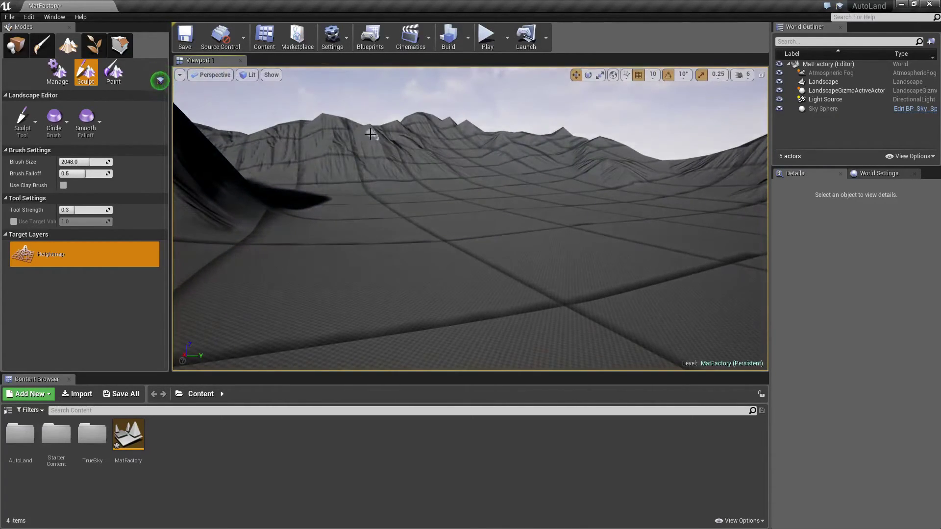
left_click(160, 81)
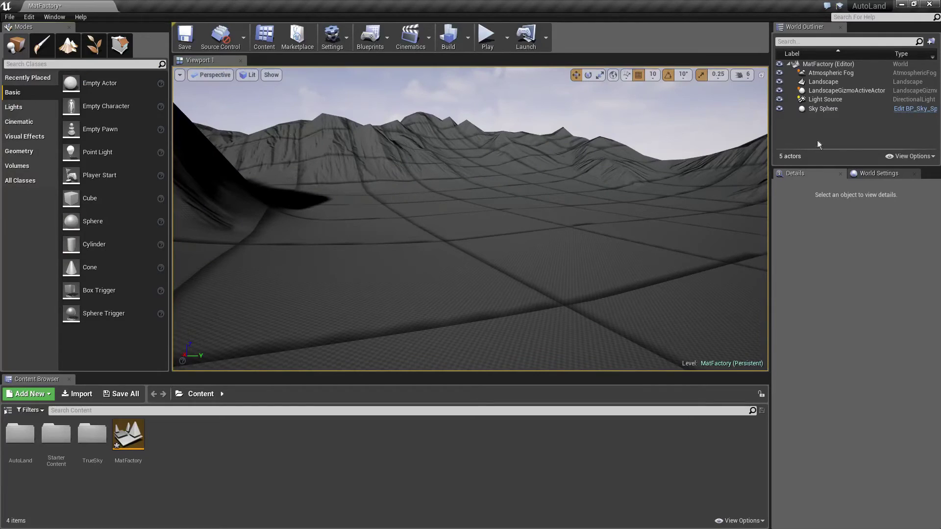
Step: Set the Light Source directional light's Mobility to Movable, then deselect it
left_click(825, 100)
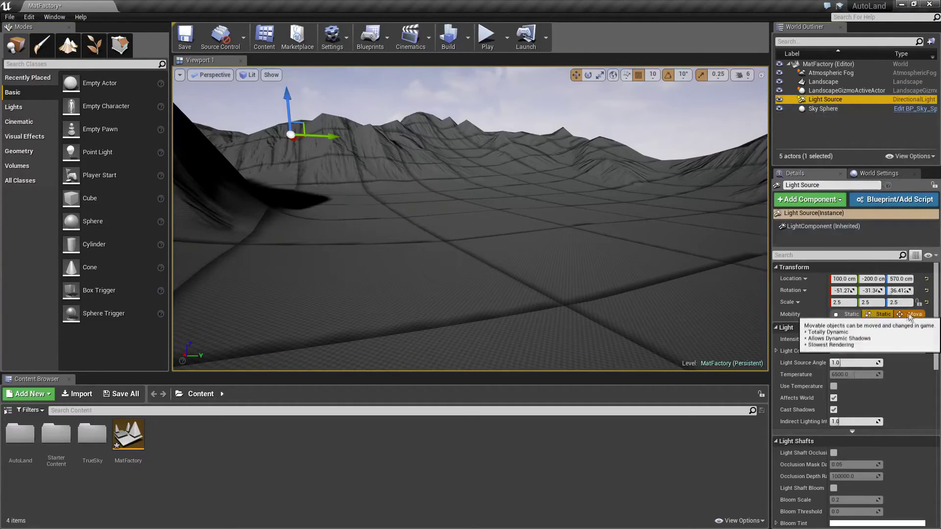
left_click(827, 100)
left_click(839, 96)
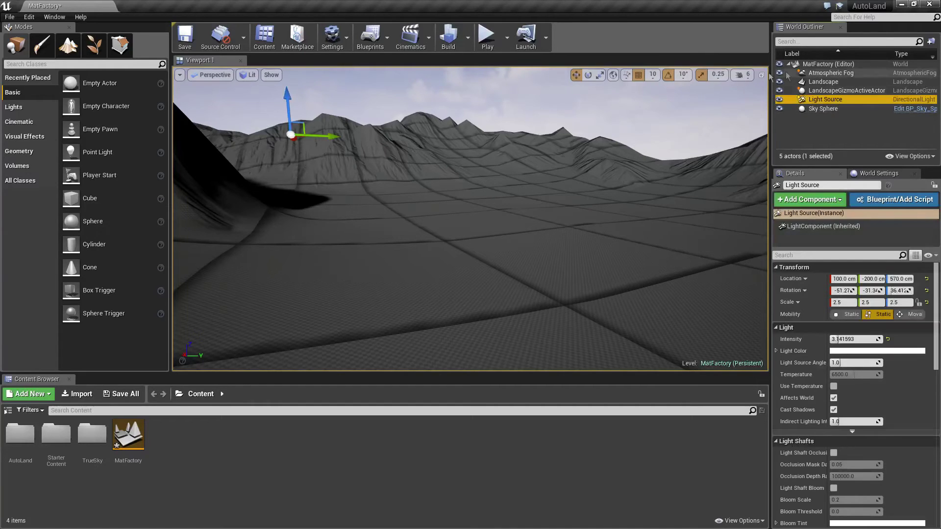
left_click(904, 315)
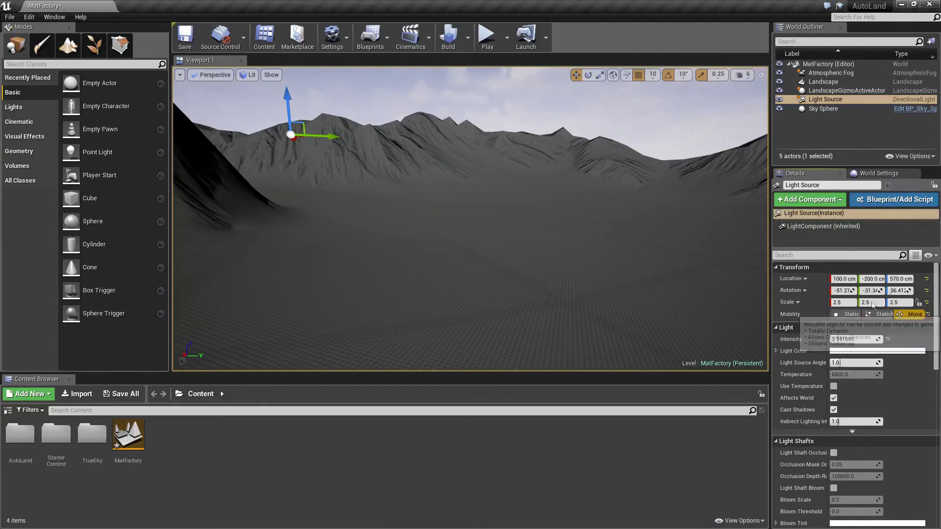
mouse_move(673, 235)
right_mouse_down()
mouse_move(674, 255)
mouse_move(672, 221)
right_mouse_up()
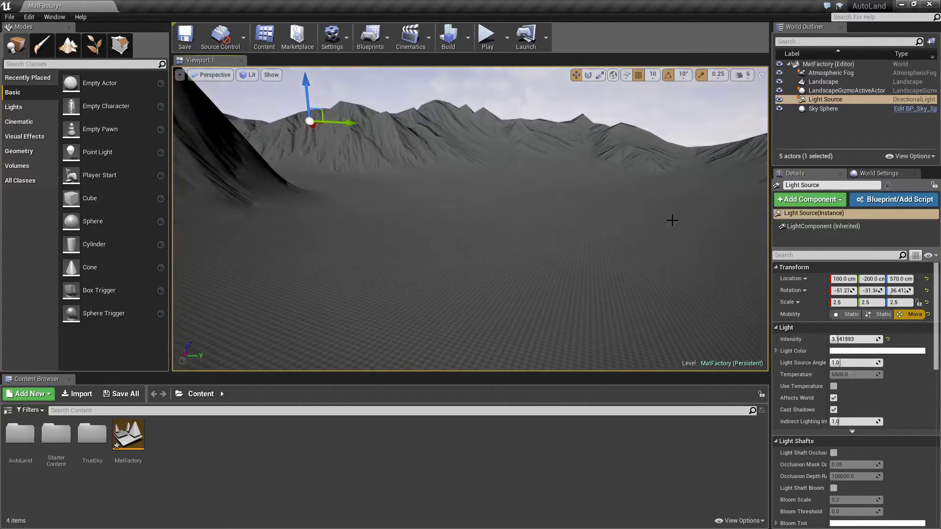
right_click_drag(548, 196, 541, 198)
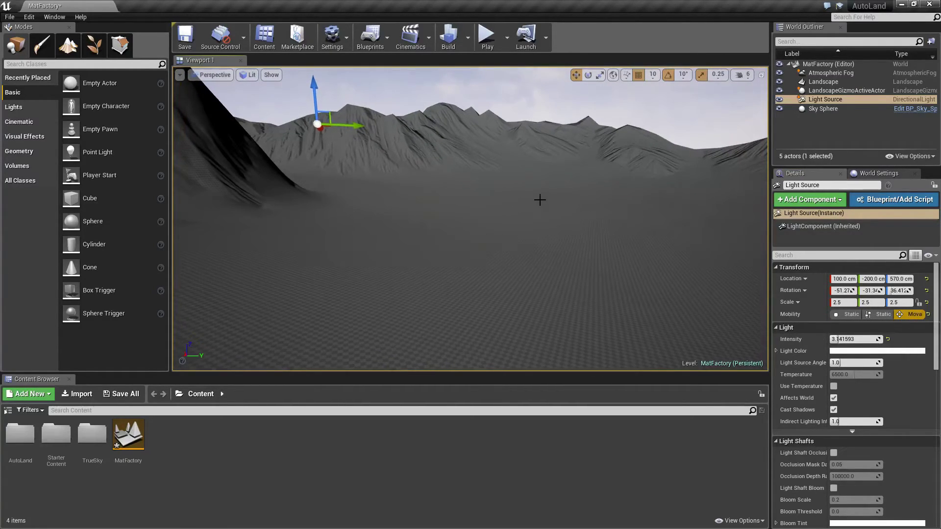
key("Escape")
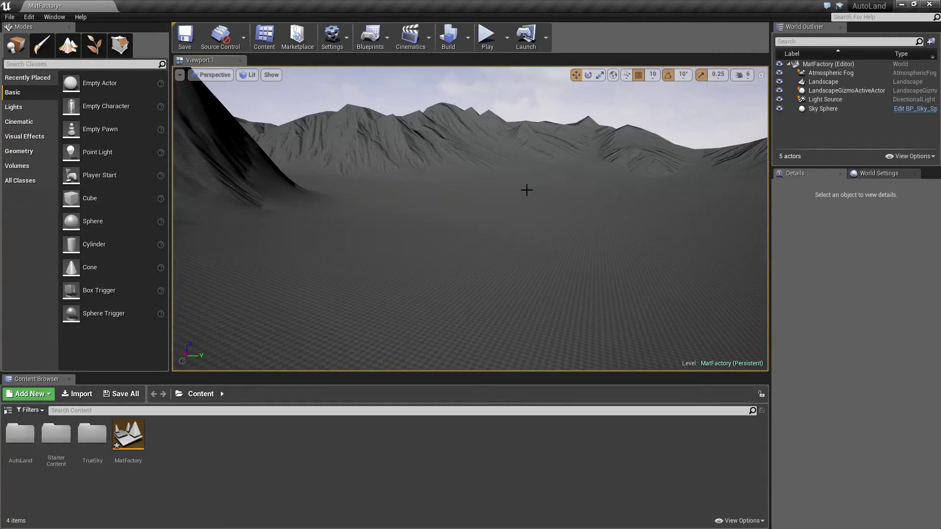
Step: Raise the viewport camera speed to 8
right_click_drag(492, 130, 490, 117)
left_click(742, 75)
left_click_drag(765, 97, 783, 98)
right_click_drag(599, 140, 600, 131)
Step: Fly toward the mountains and select the Landscape to show its Details
scroll(599, 131, "up", 2)
scroll(592, 130, "up", 2)
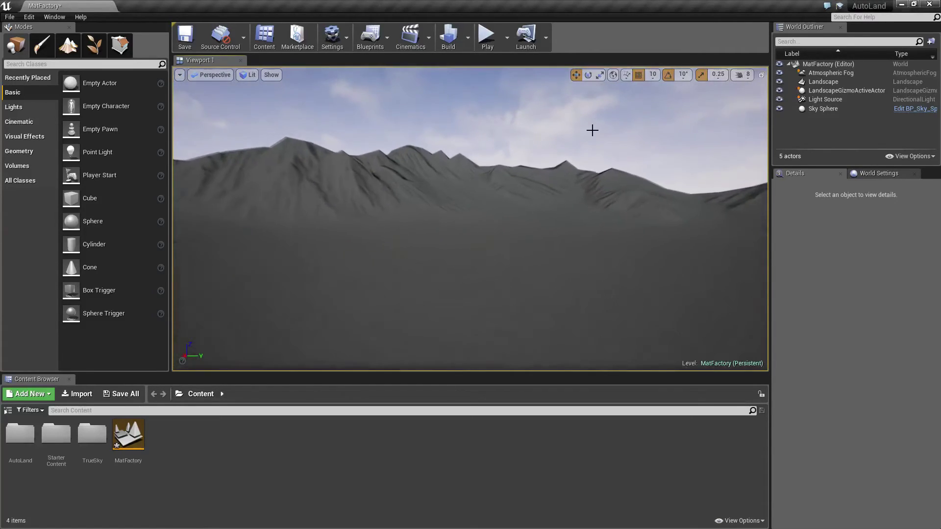
scroll(593, 129, "up", 2)
scroll(592, 129, "up", 2)
scroll(593, 129, "up", 2)
scroll(592, 129, "up", 2)
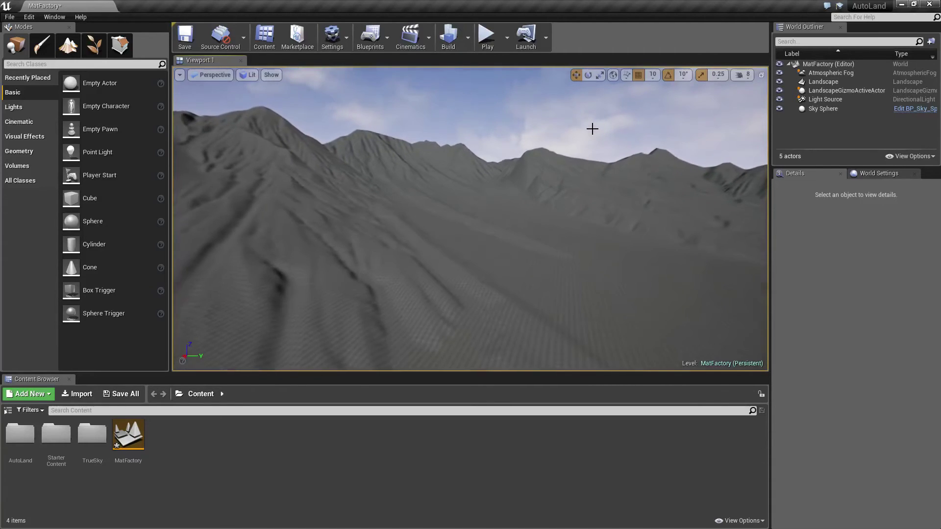
scroll(593, 130, "up", 2)
scroll(511, 127, "up", 2)
scroll(452, 152, "up", 2)
scroll(452, 151, "up", 2)
scroll(464, 151, "up", 2)
mouse_move(476, 145)
left_mouse_down()
mouse_move(482, 187)
mouse_move(473, 149)
left_mouse_up()
left_click(473, 144)
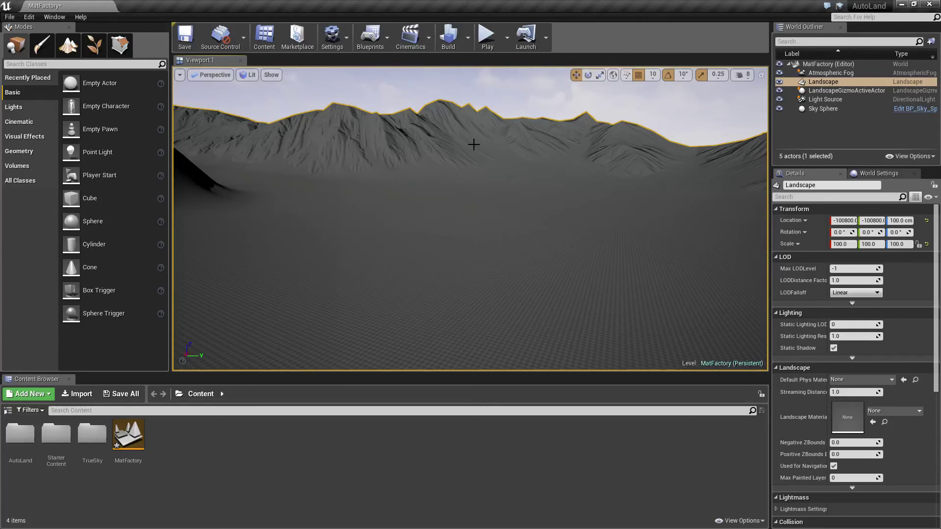
Step: Switch the Landscape's LODFalloff from Linear to Square Root, then deselect it
scroll(518, 145, "up", 2)
scroll(518, 143, "up", 2)
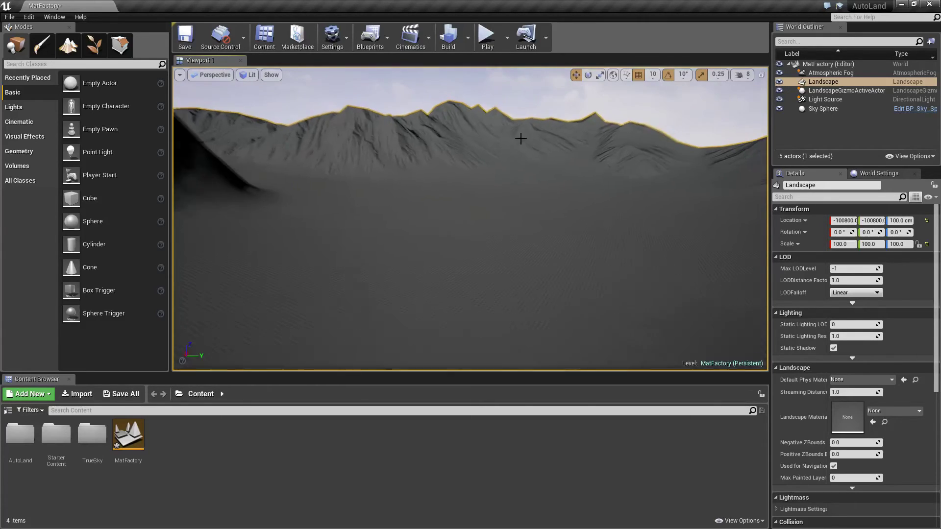
scroll(520, 141, "up", 4)
scroll(520, 138, "up", 3)
scroll(519, 140, "up", 2)
scroll(512, 141, "up", 2)
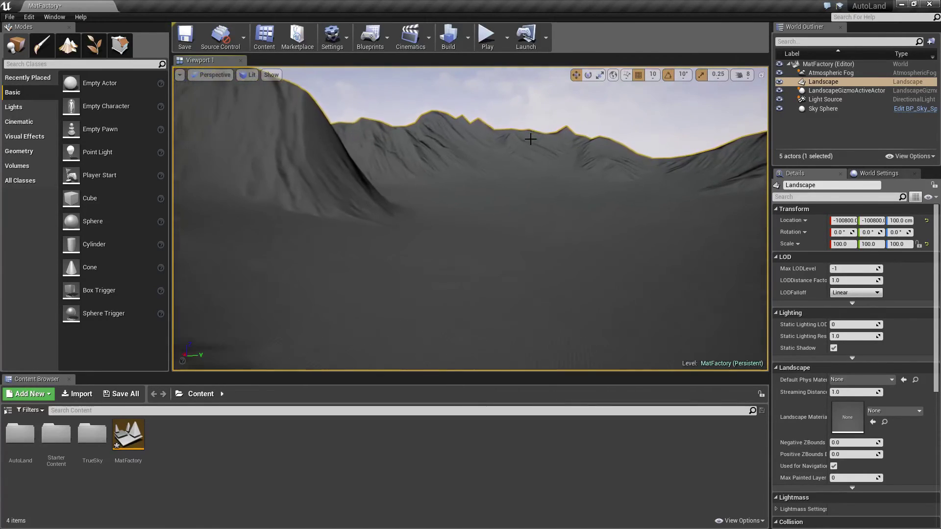
scroll(505, 142, "up", 2)
left_click(500, 191)
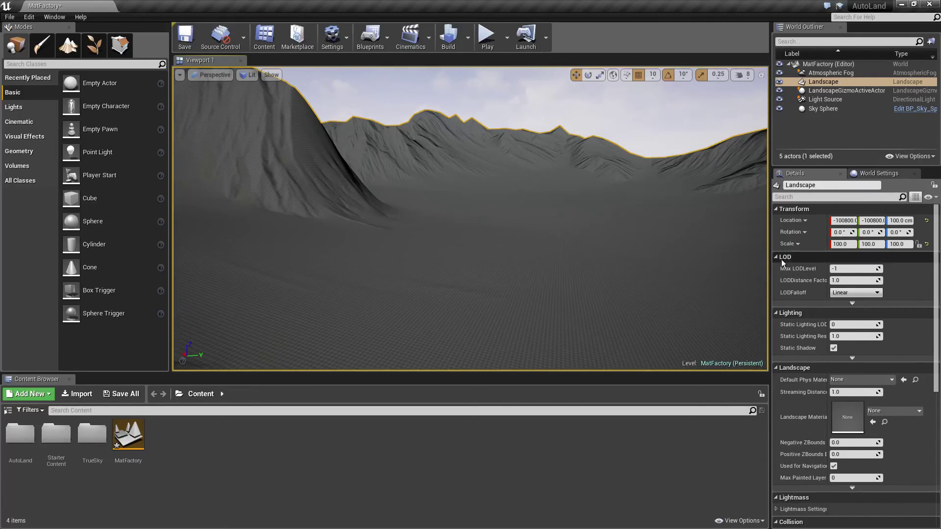
left_click(847, 294)
left_click(847, 307)
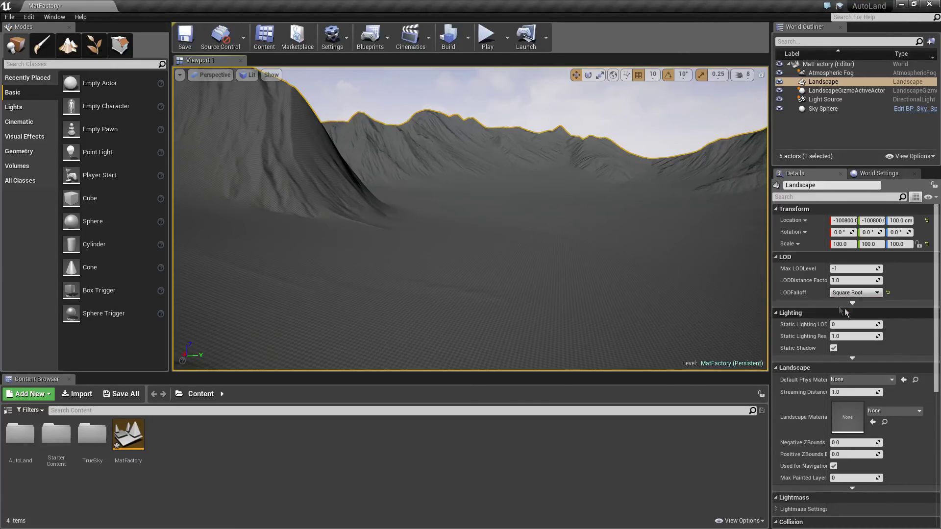
key("Escape")
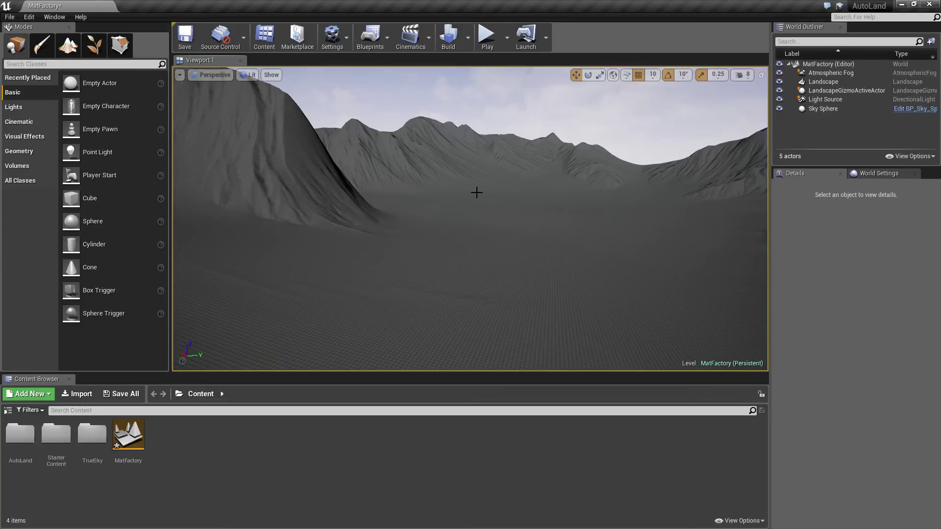
Step: Fly down into the valley and save the MatFactory map
mouse_move(476, 192)
left_mouse_down()
mouse_move(476, 147)
mouse_move(481, 187)
left_mouse_up()
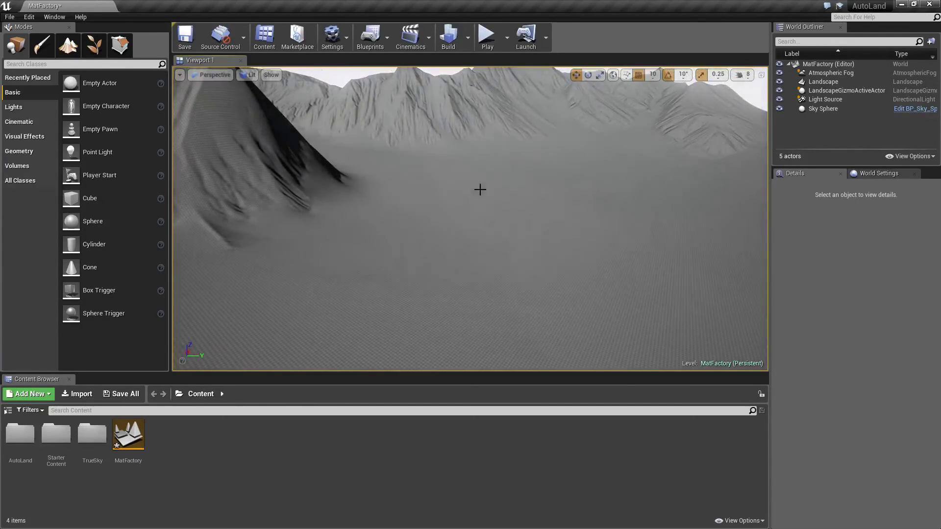
key("ctrl+s")
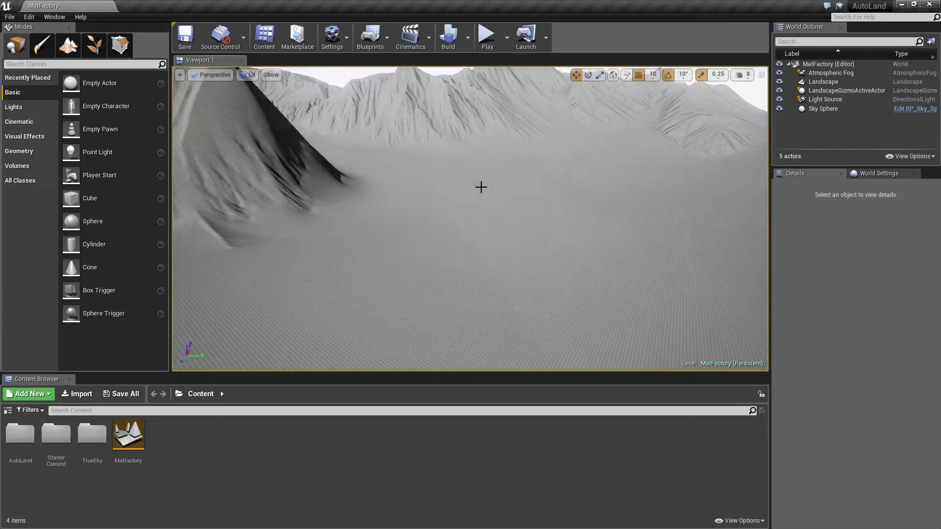